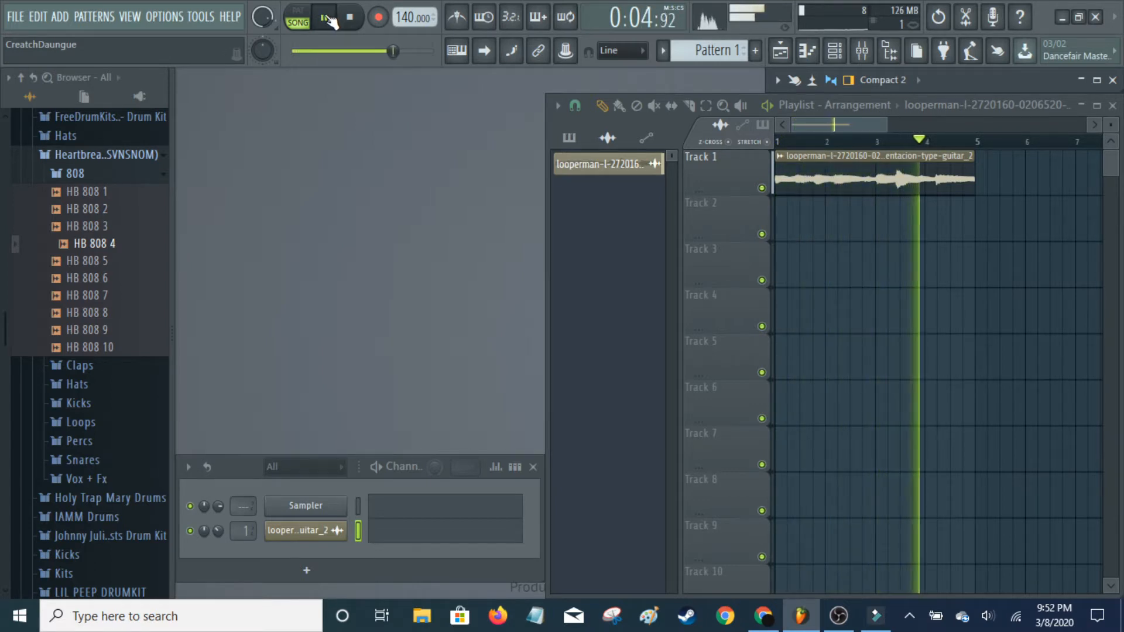
Stop playback and load today's looperman guitar WAV from the Downloads folder into a new Edison audio editor.
left_click(329, 19)
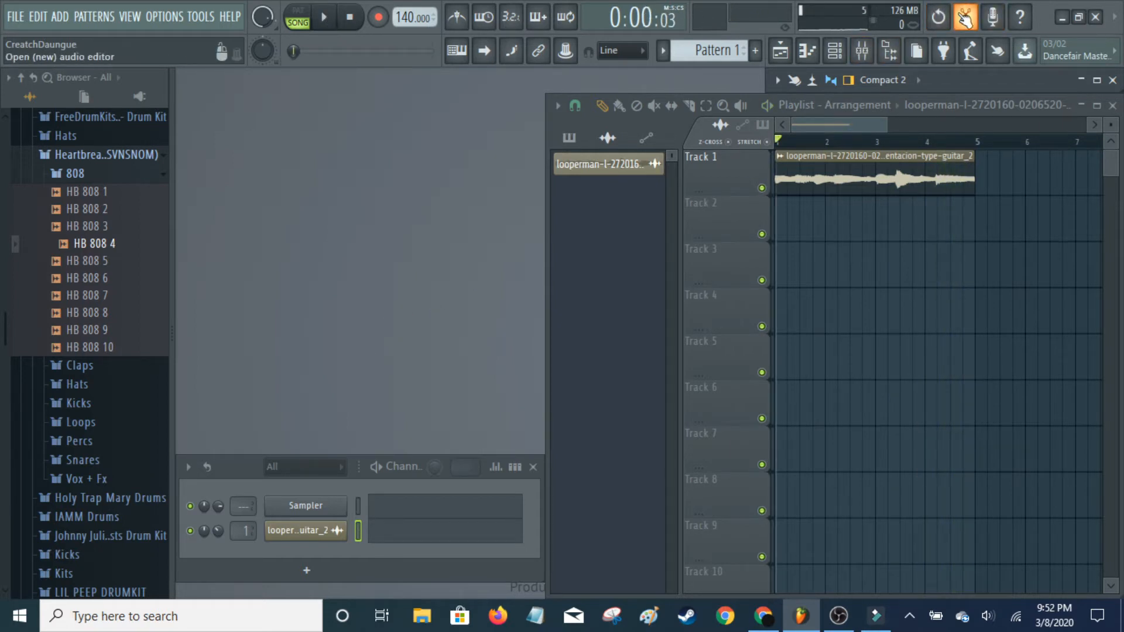
left_click(965, 17)
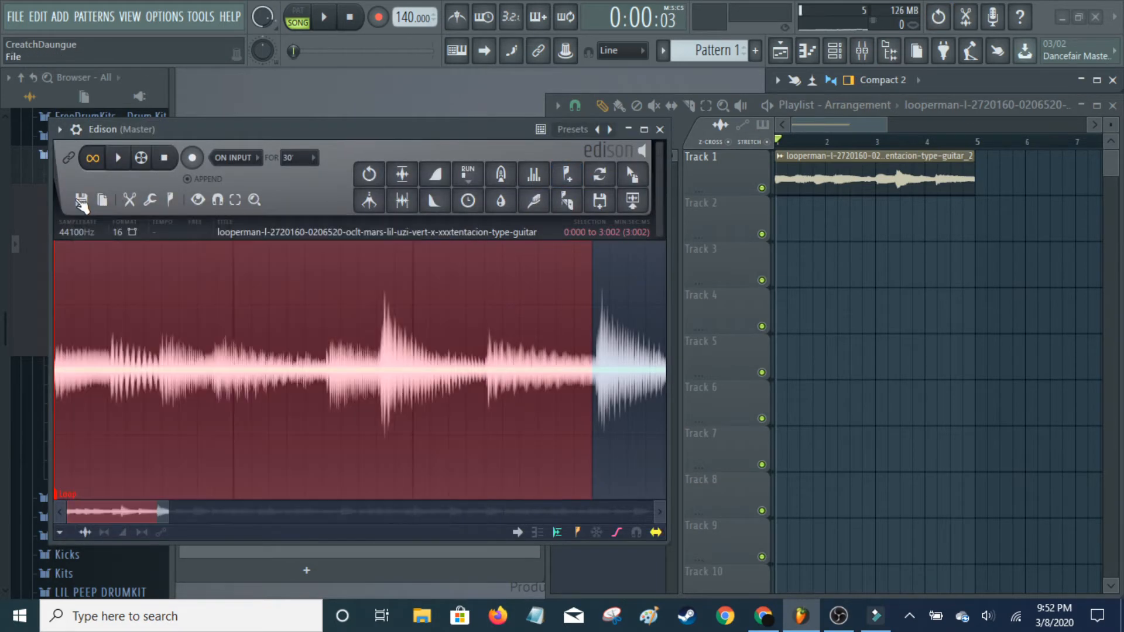
left_click(79, 201)
left_click(101, 240)
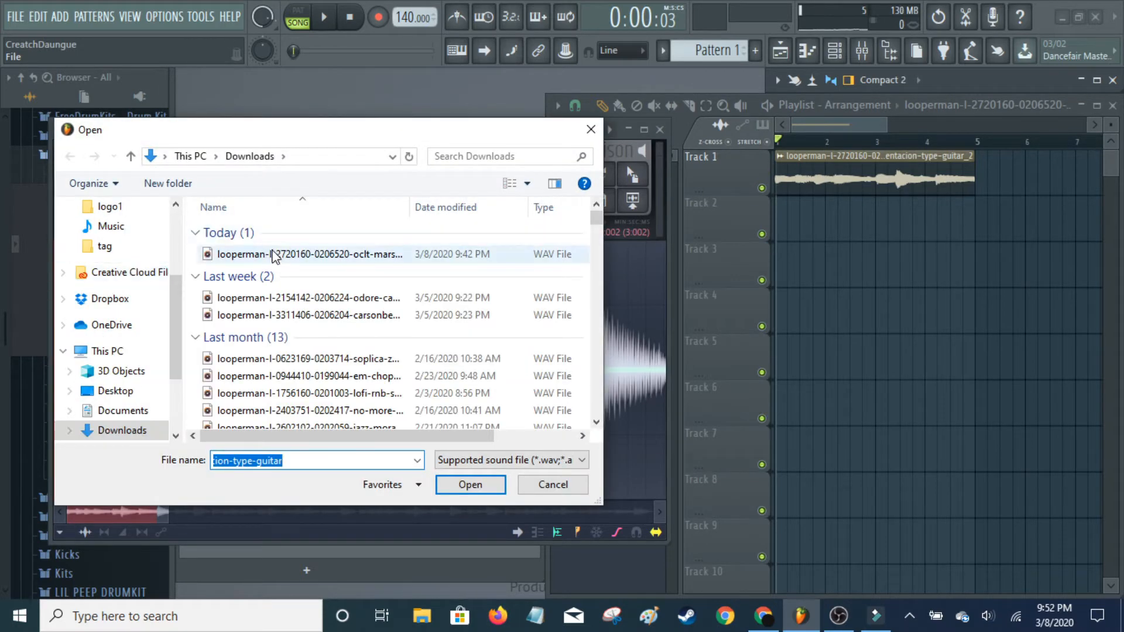
double_click(293, 262)
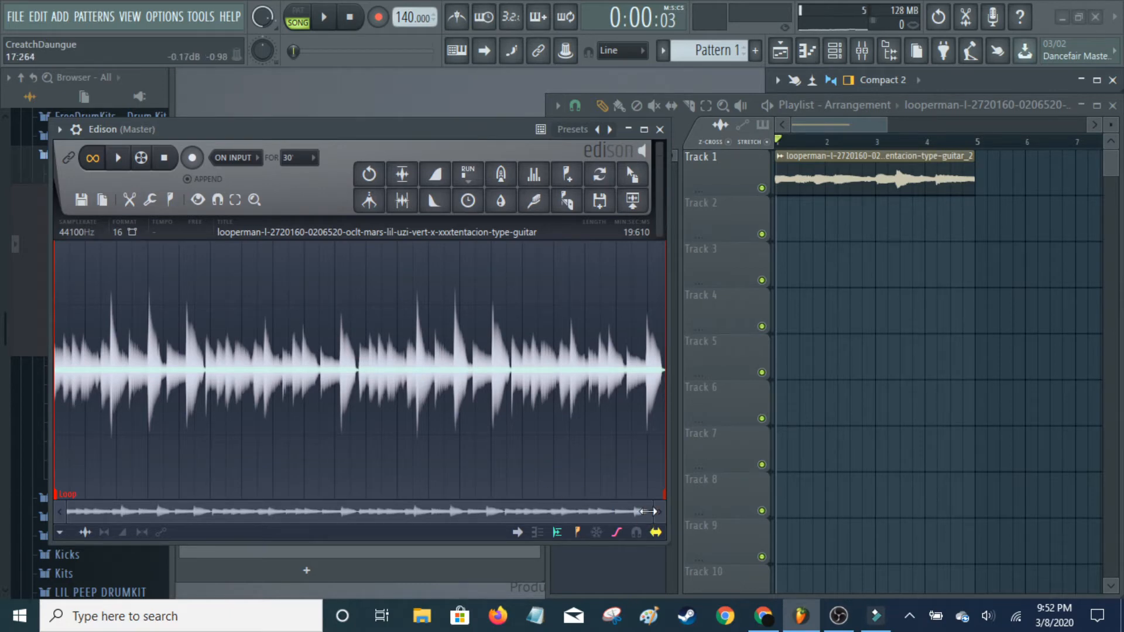
Select the start of the guitar waveform from 0:000 to about 1:789 and audition the selection.
left_click_drag(647, 512, 127, 507)
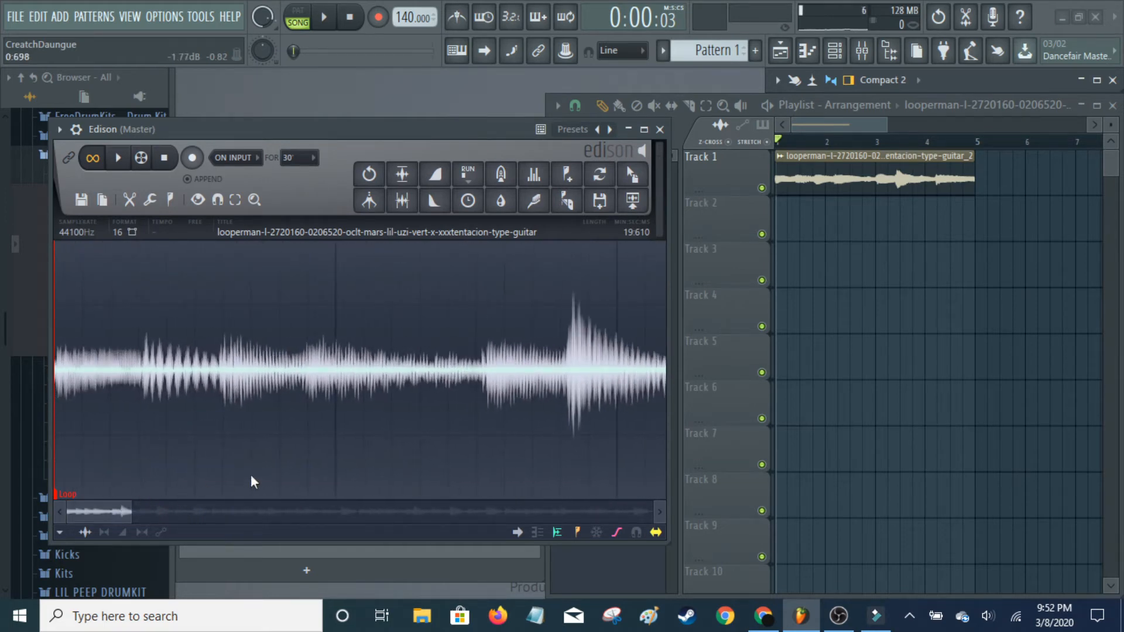
mouse_move(126, 513)
left_mouse_down()
mouse_move(112, 512)
mouse_move(137, 512)
left_mouse_up()
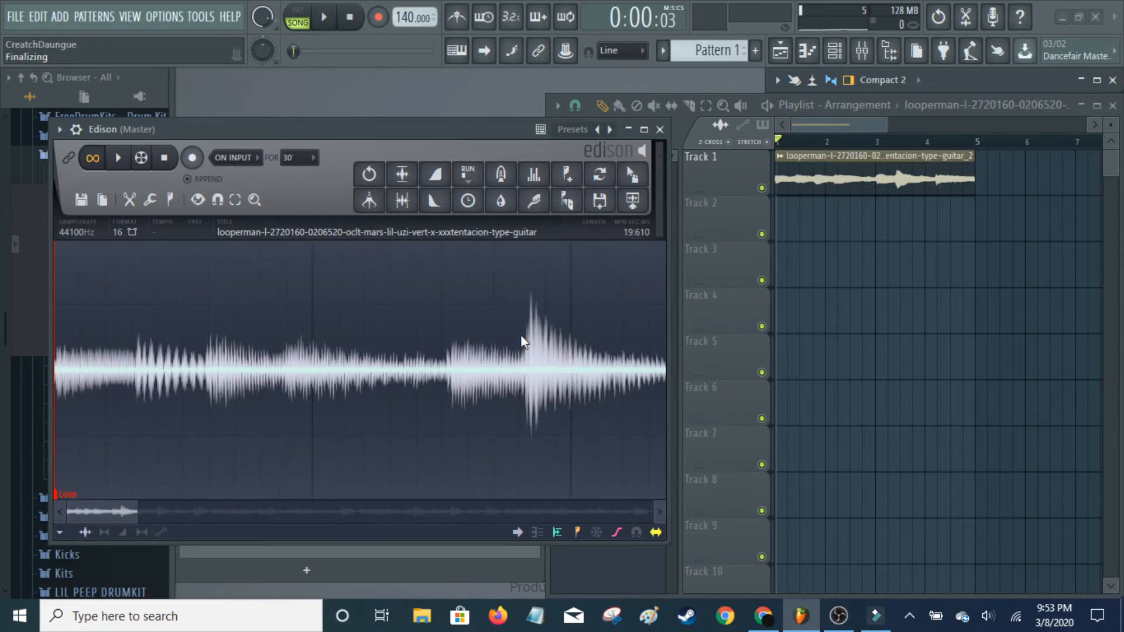
left_click_drag(516, 374, 2, 380)
key("space")
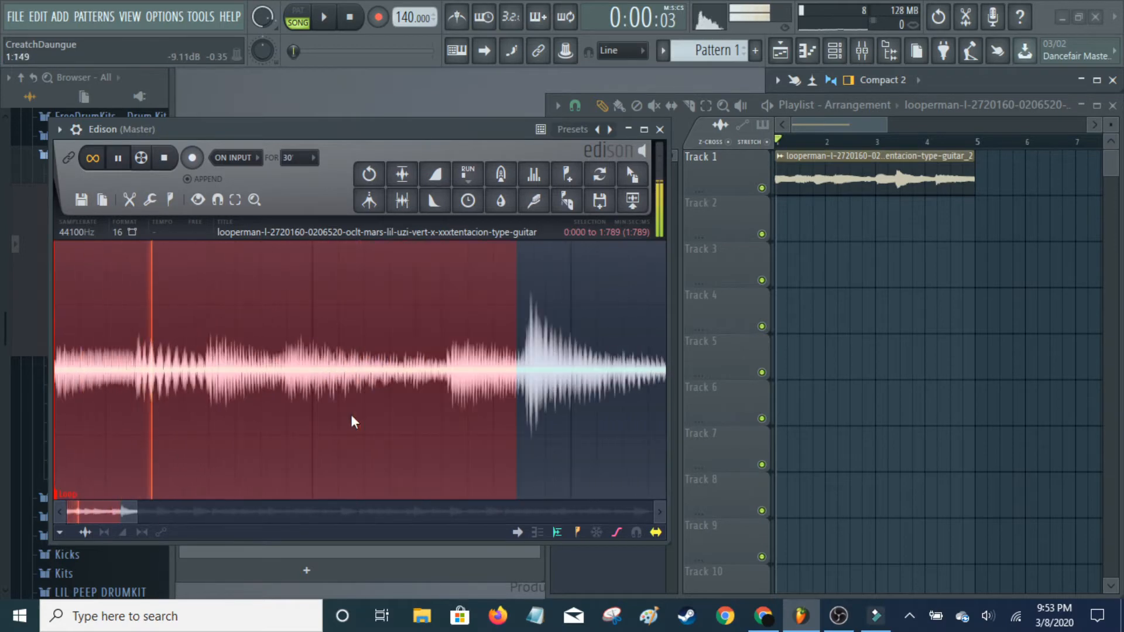
key("space")
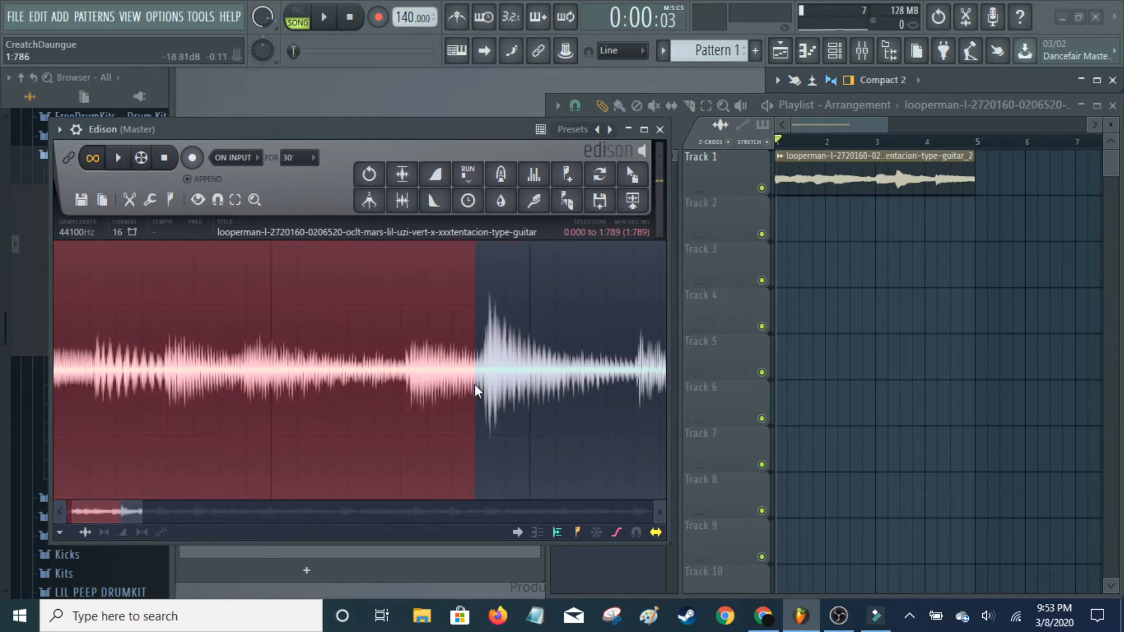
Extend the selection's end to about 1:827, right at the onset of the loud peak, and audition it again.
left_click_drag(476, 391, 483, 390)
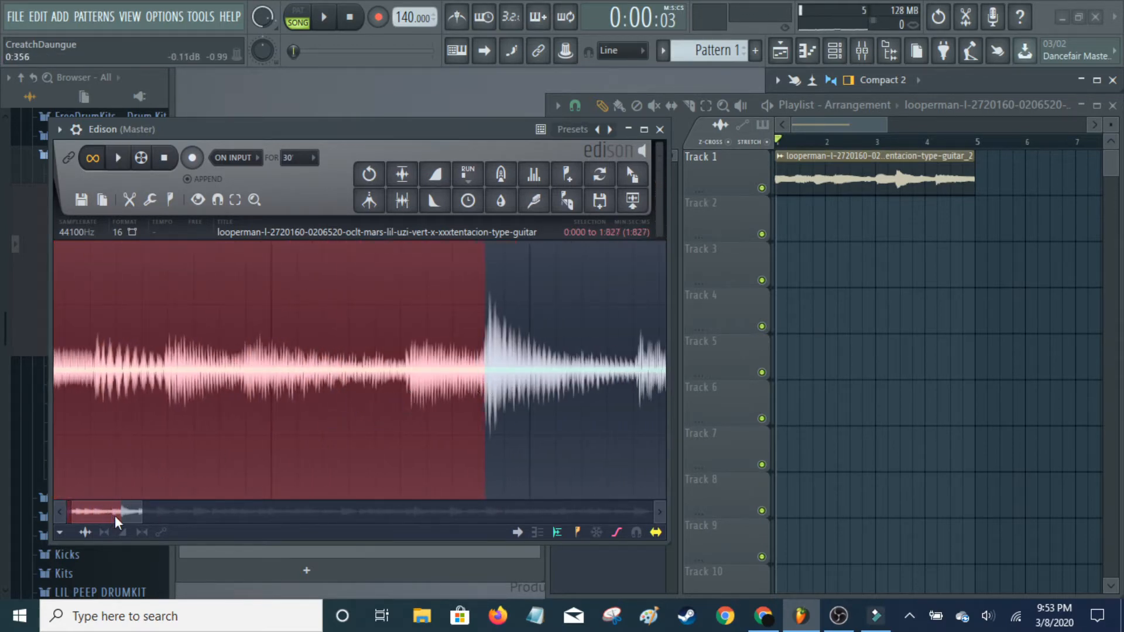
left_click_drag(116, 519, 80, 529)
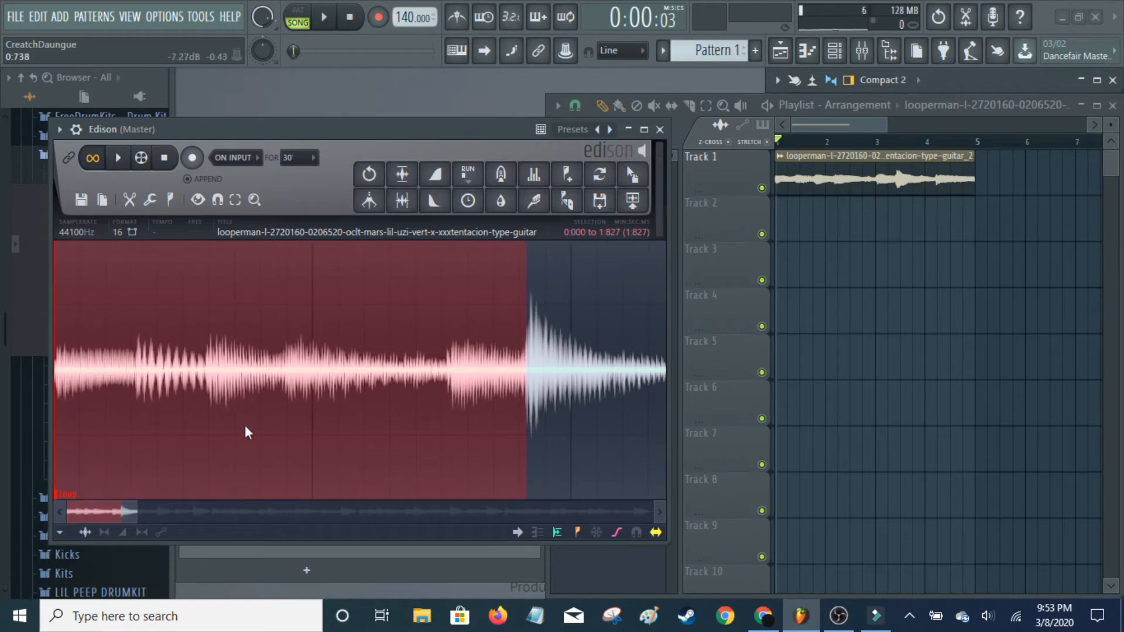
key("space")
key("space")
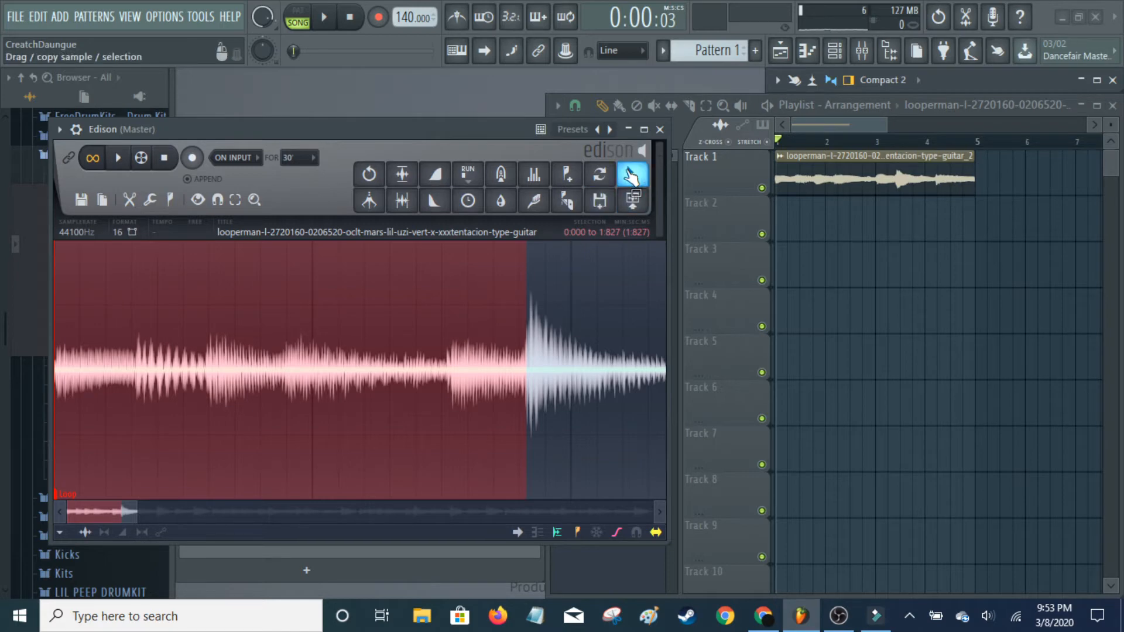
Place the selected audio at the start of playlist Track 2, close Edison and mute Track 1.
left_click_drag(632, 174, 779, 229)
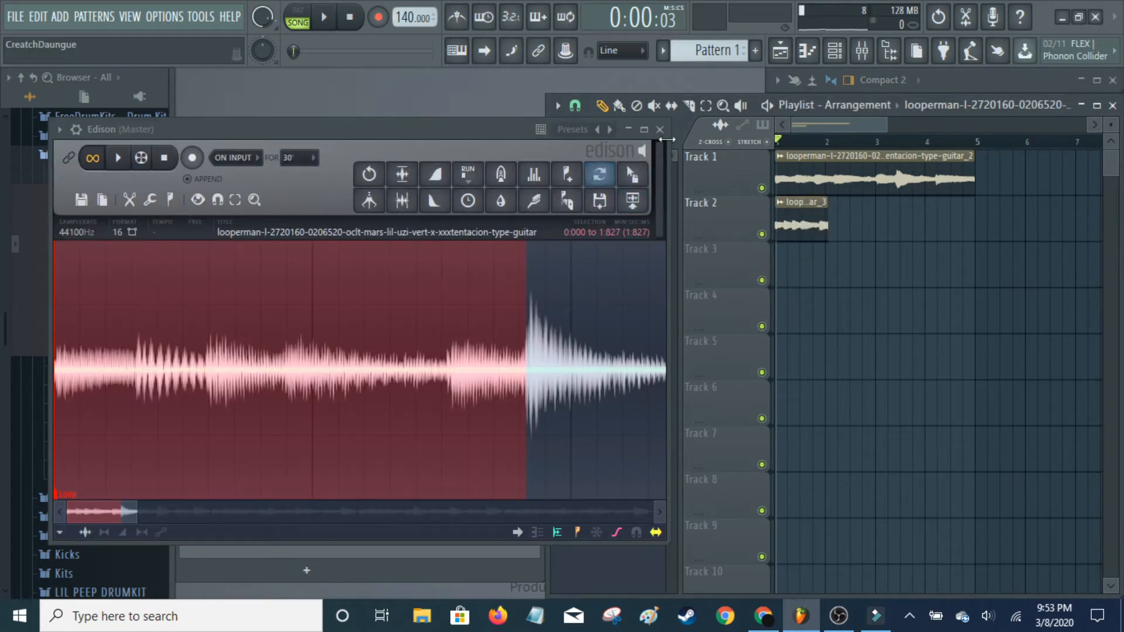
left_click(660, 130)
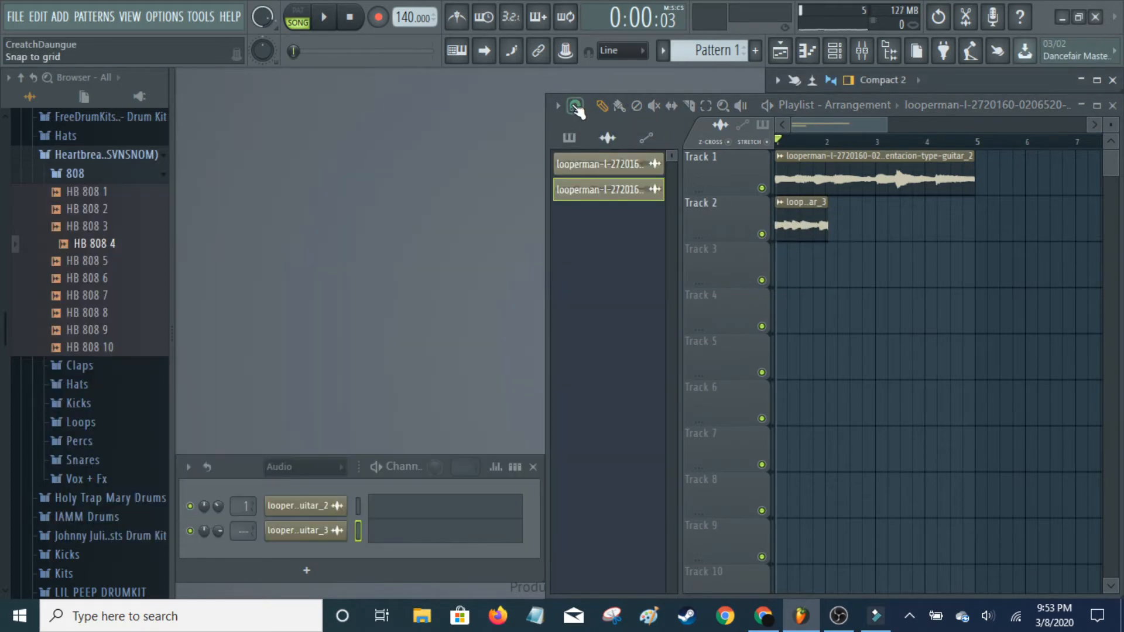
left_click(762, 188)
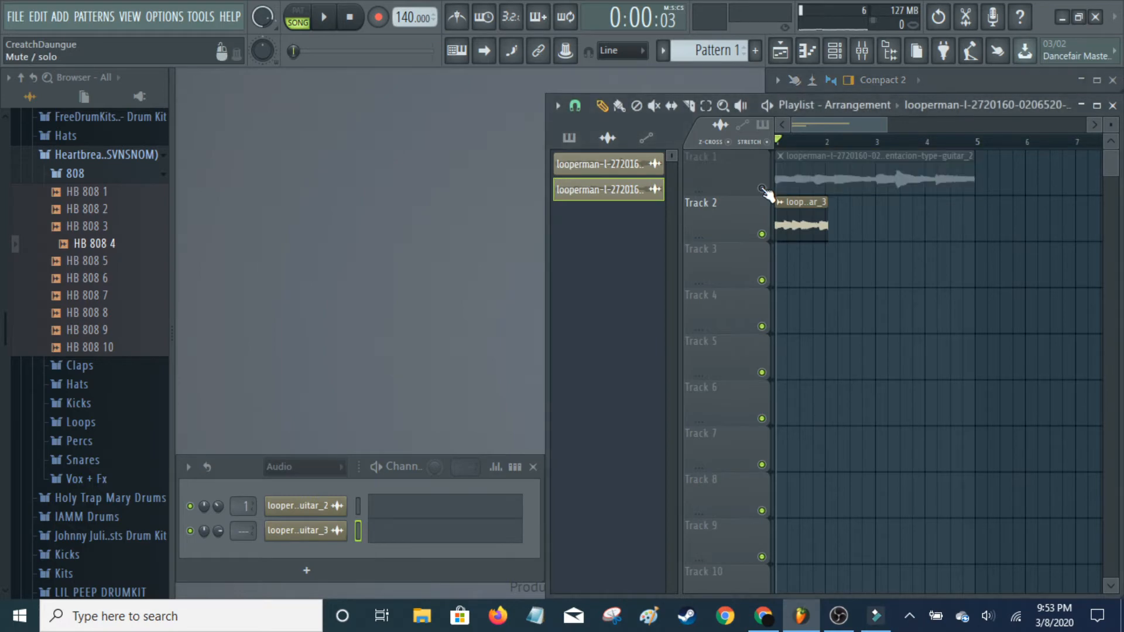
Examine how the end of the Track 2 clip lines up with the bar 2 grid line.
scroll(828, 124, "up", 4)
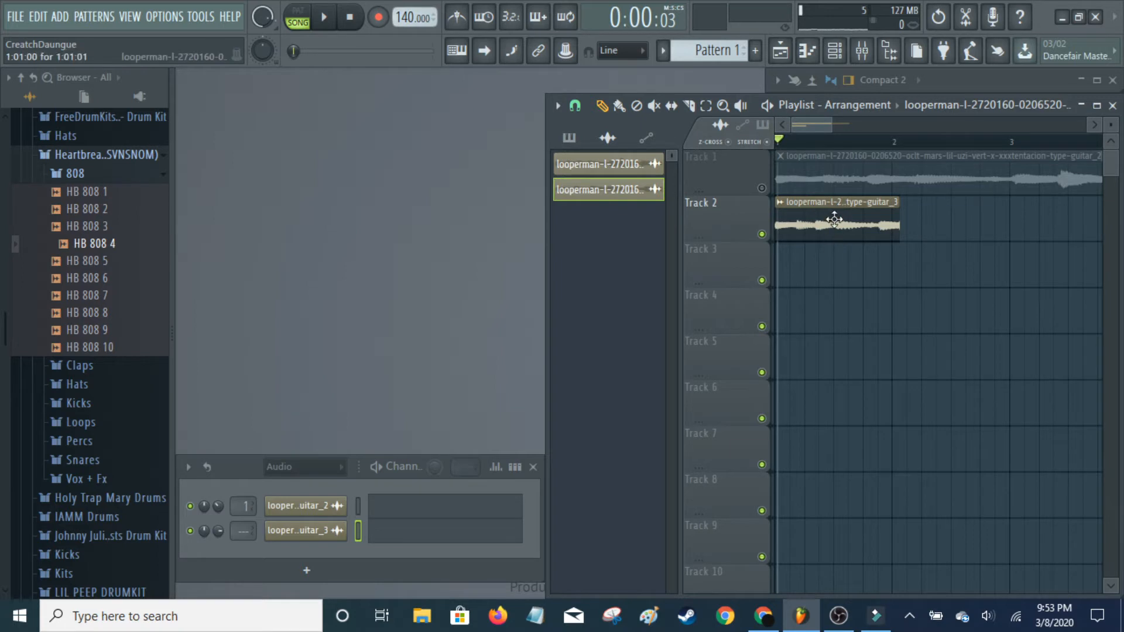
scroll(806, 125, "down", 4)
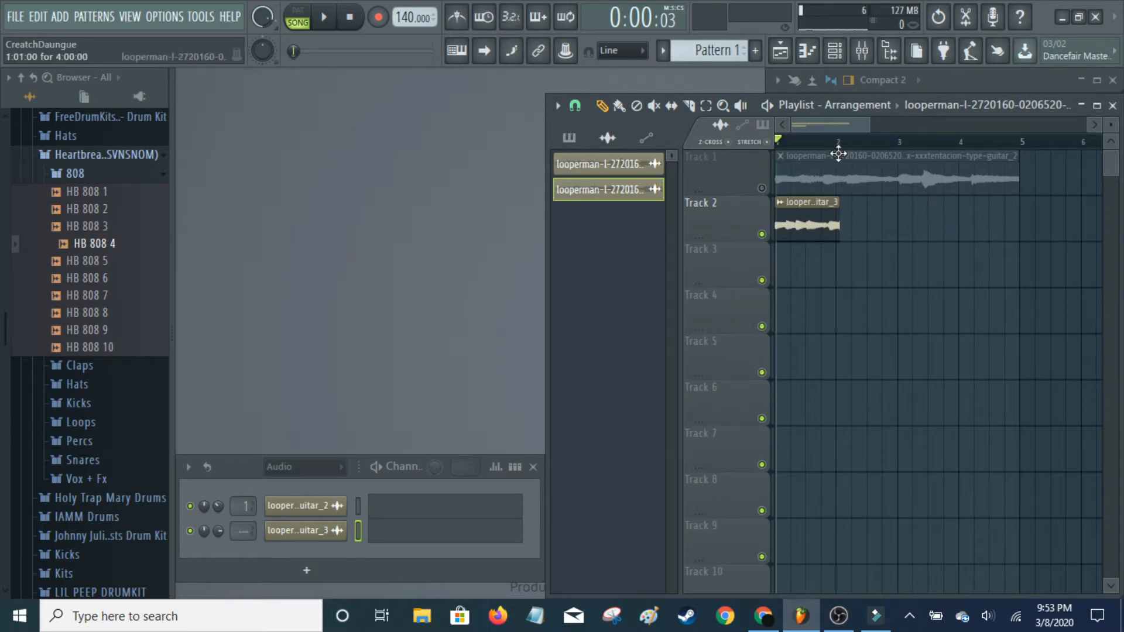
scroll(813, 124, "up", 4)
scroll(810, 124, "up", 5)
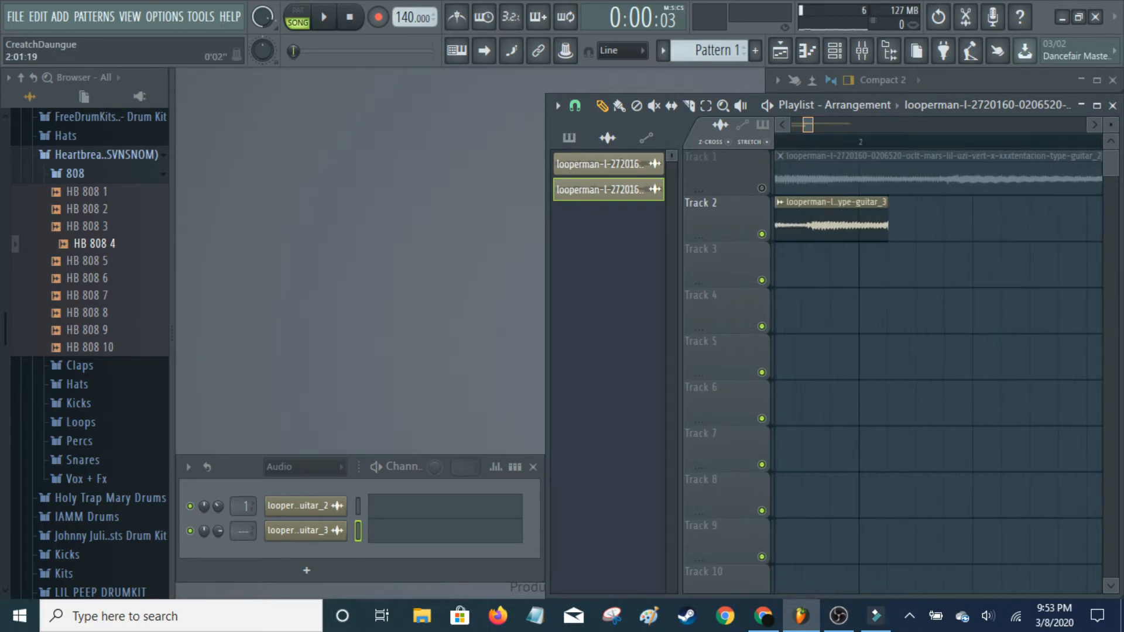
scroll(813, 125, "down", 2)
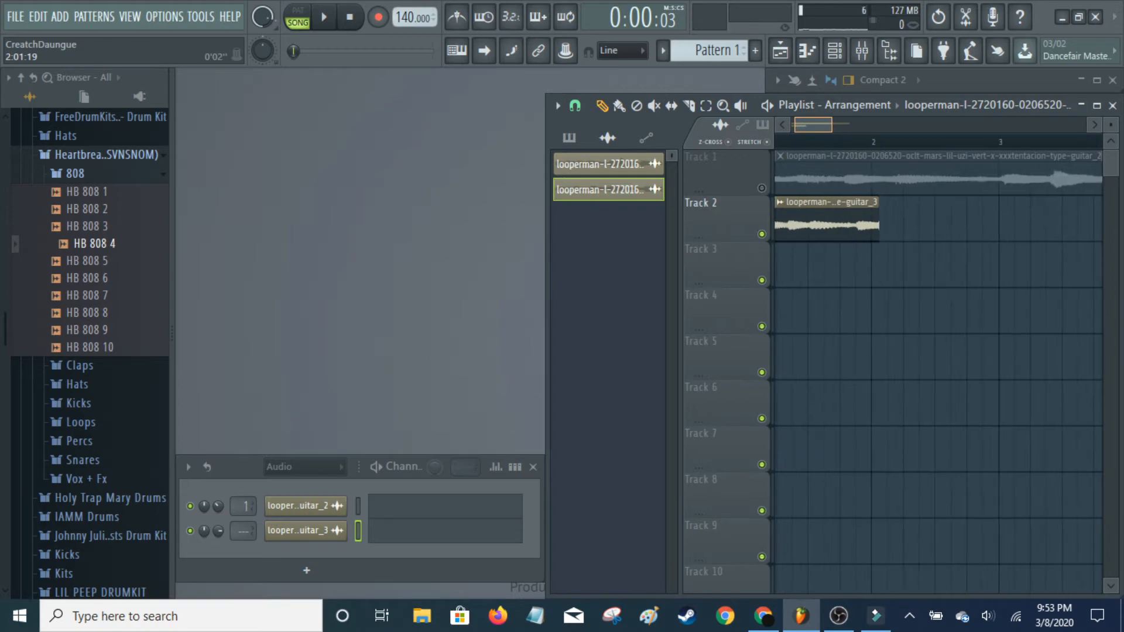
scroll(814, 124, "down", 4)
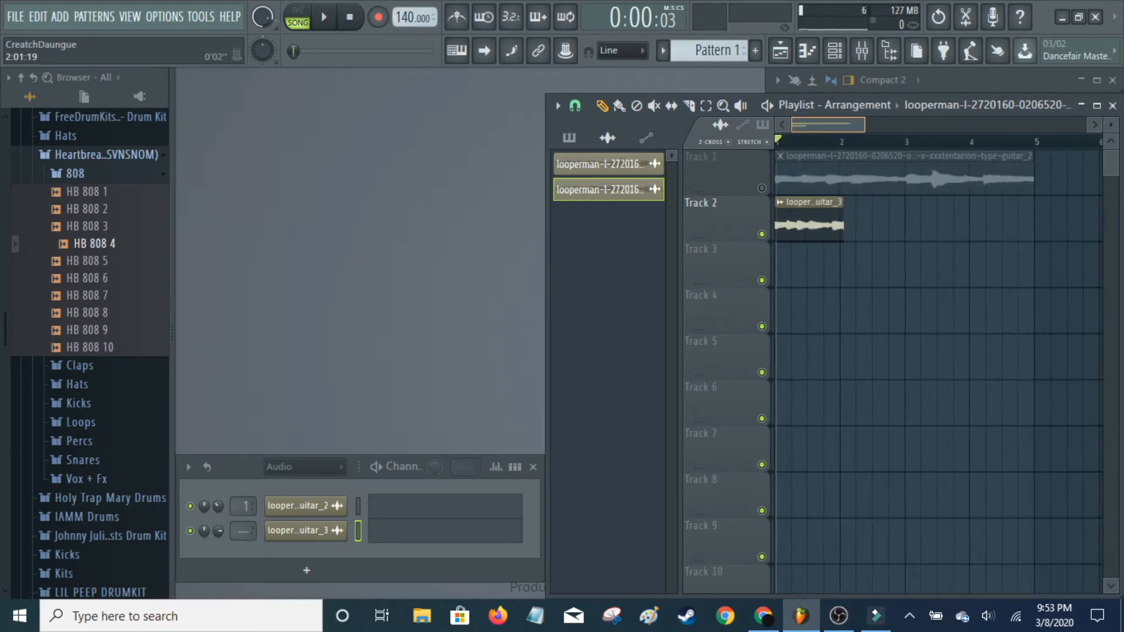
scroll(814, 124, "down", 1)
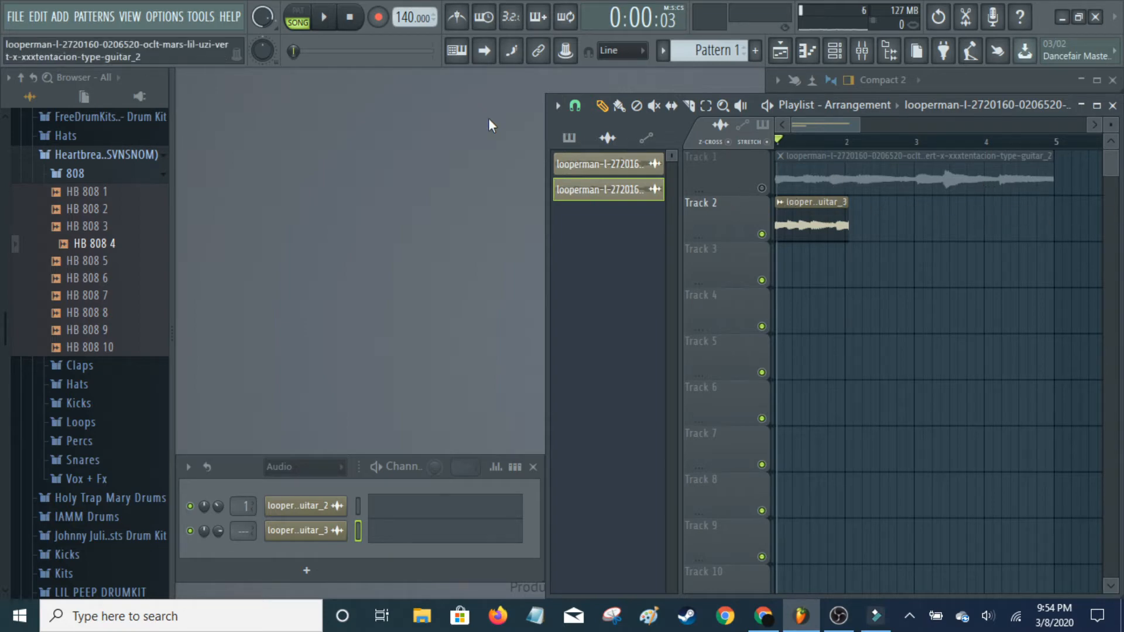
left_click(579, 113)
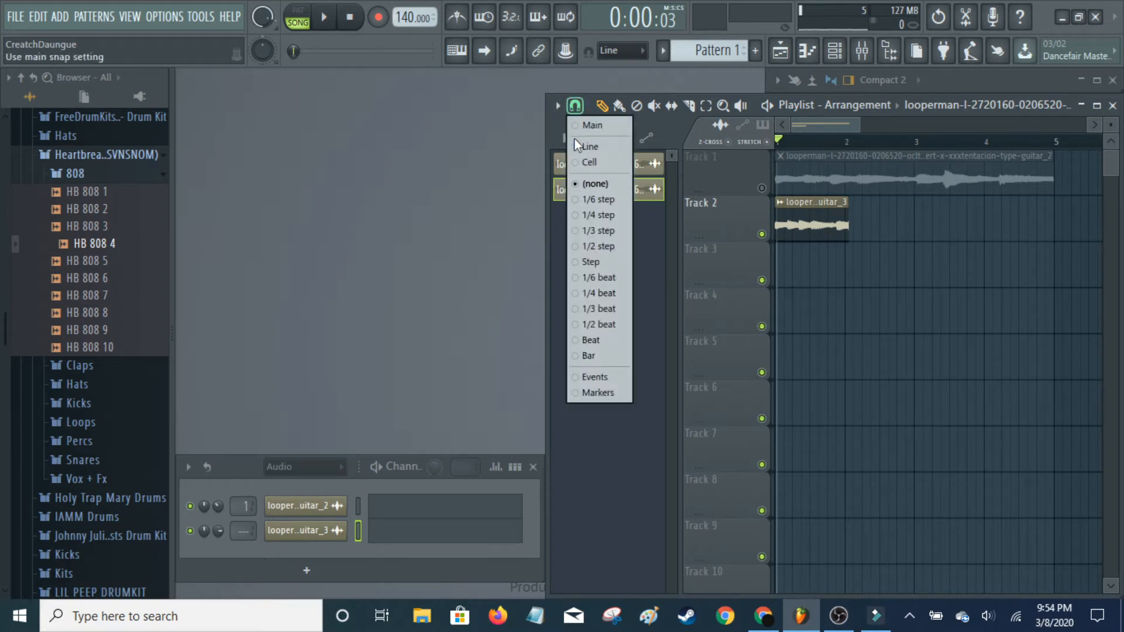
left_click(605, 355)
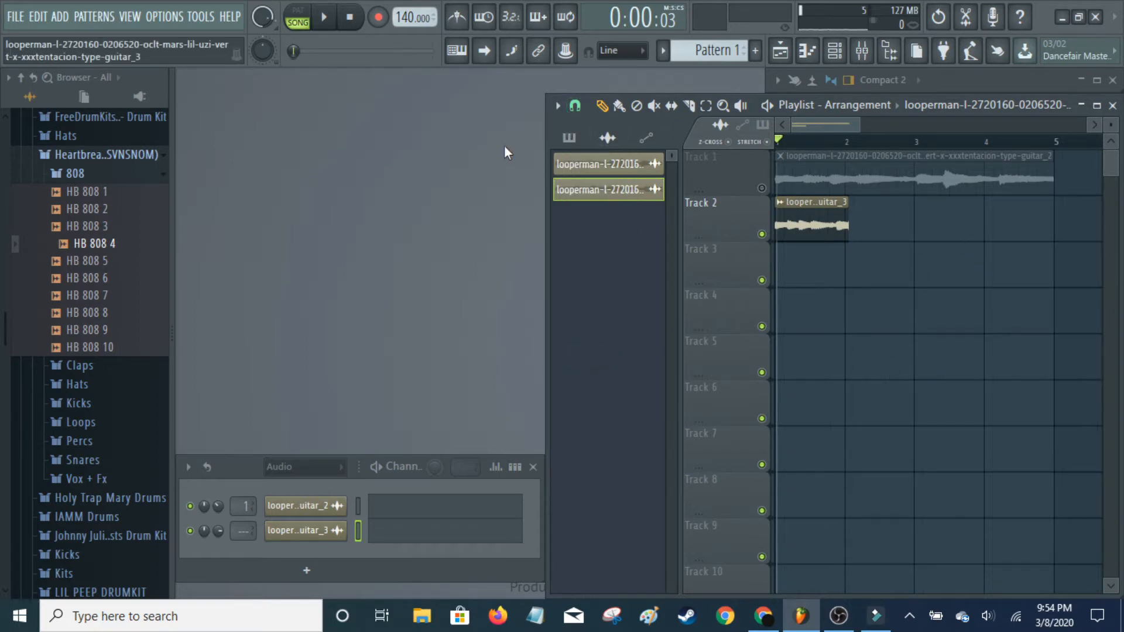
left_click(575, 105)
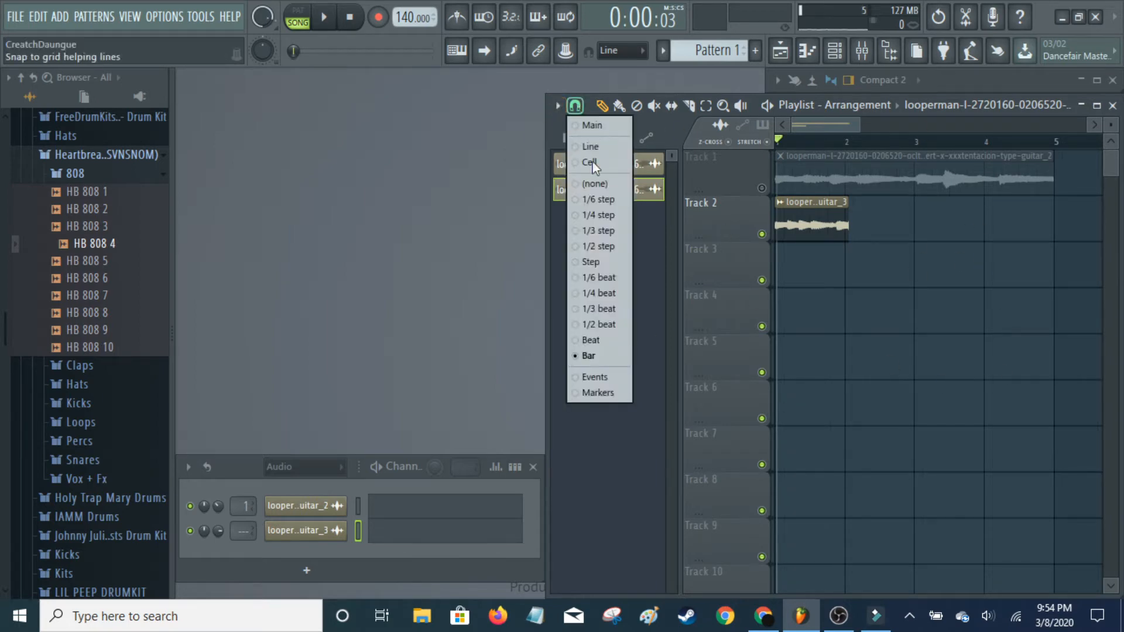
left_click(599, 182)
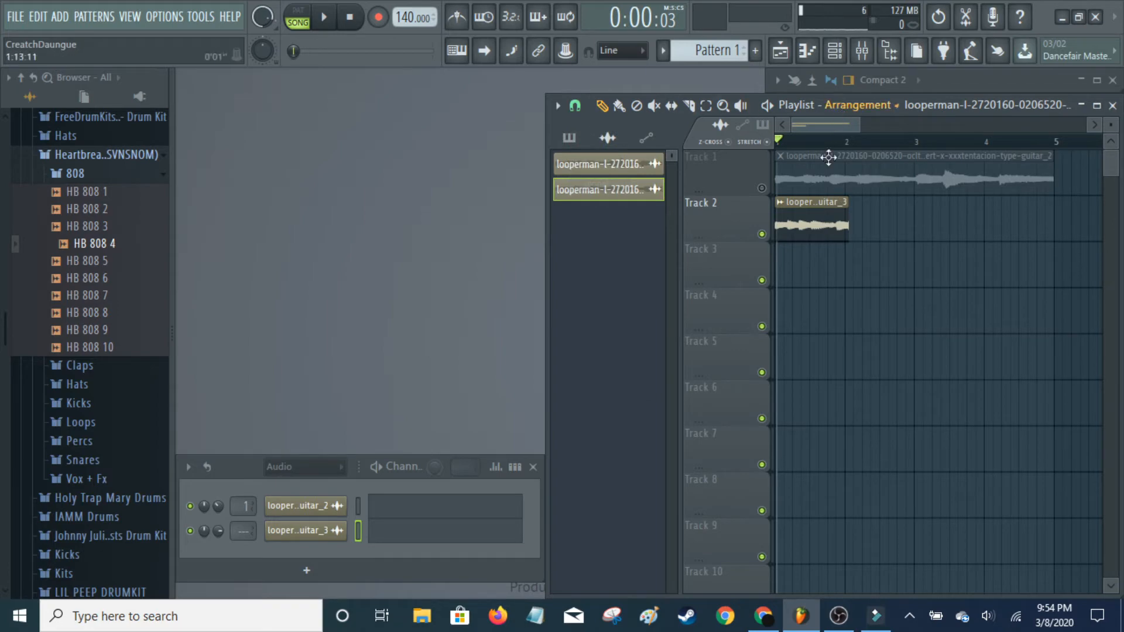
Stretch the Track 2 guitar clip so it ends exactly on the bar 5 line, four bars long.
left_click_drag(849, 224, 1054, 224)
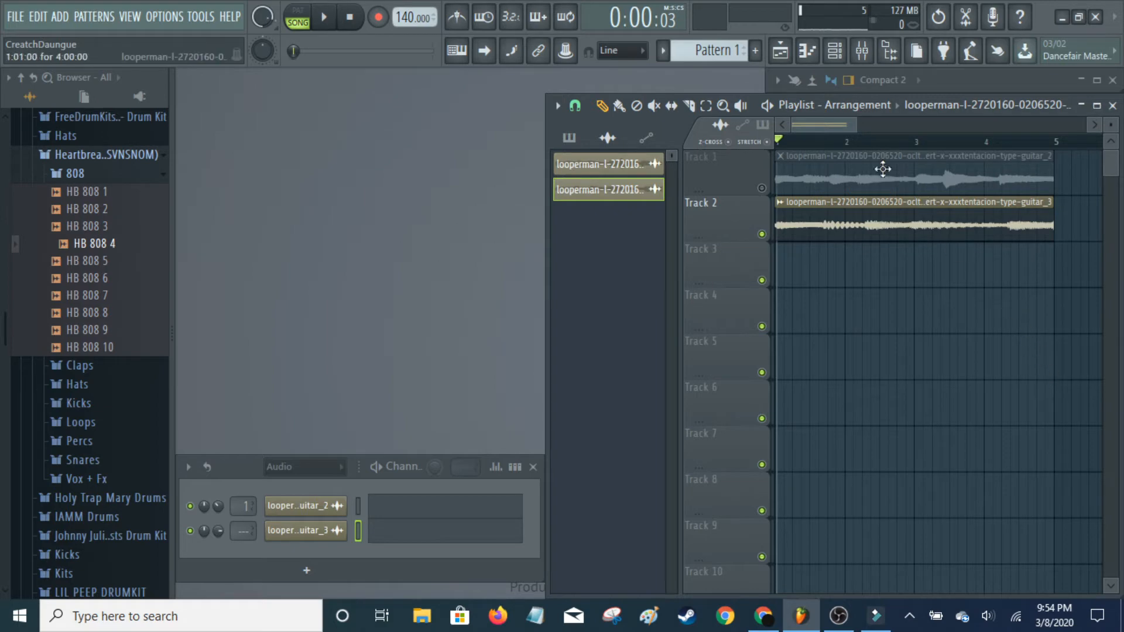
left_click_drag(793, 125, 848, 124)
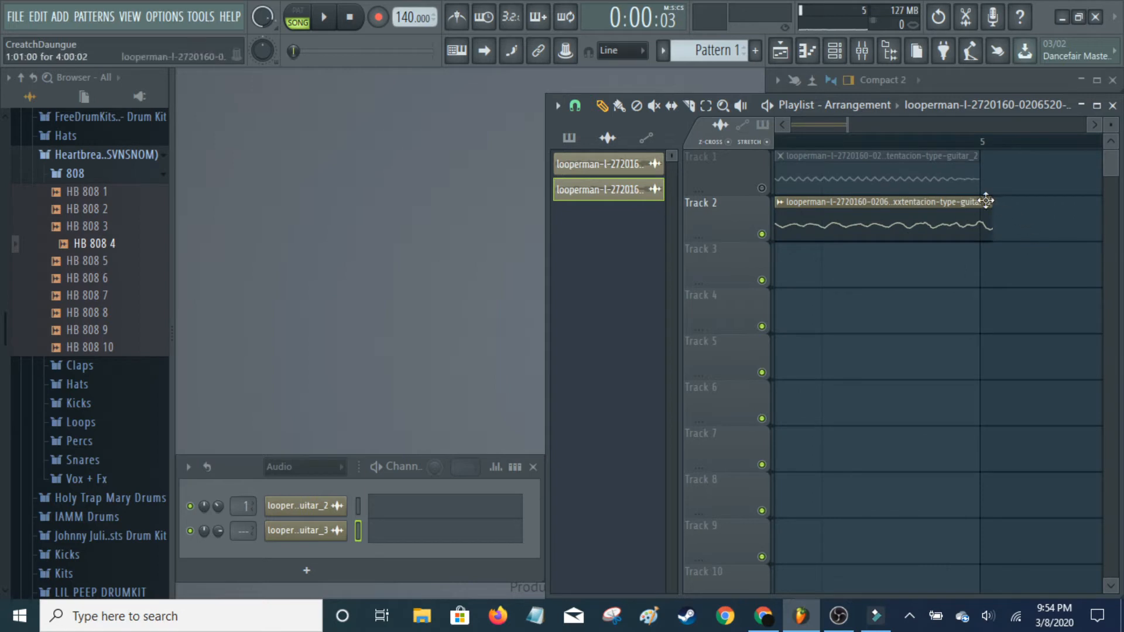
mouse_move(993, 201)
left_mouse_down()
mouse_move(960, 201)
mouse_move(981, 202)
left_mouse_up()
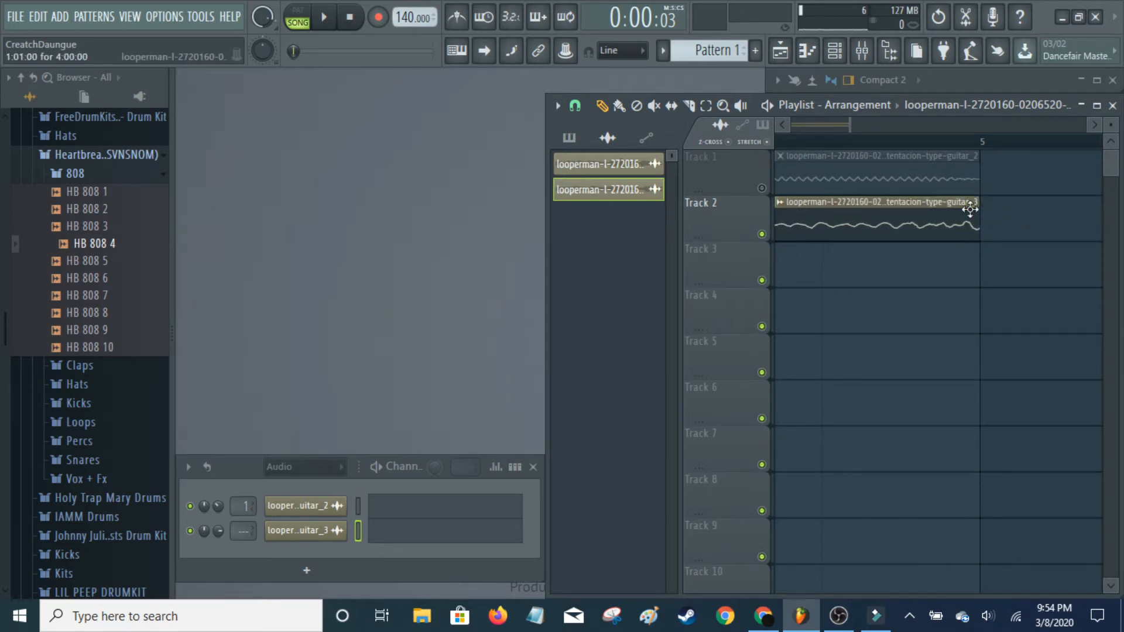
left_click_drag(848, 121, 796, 125)
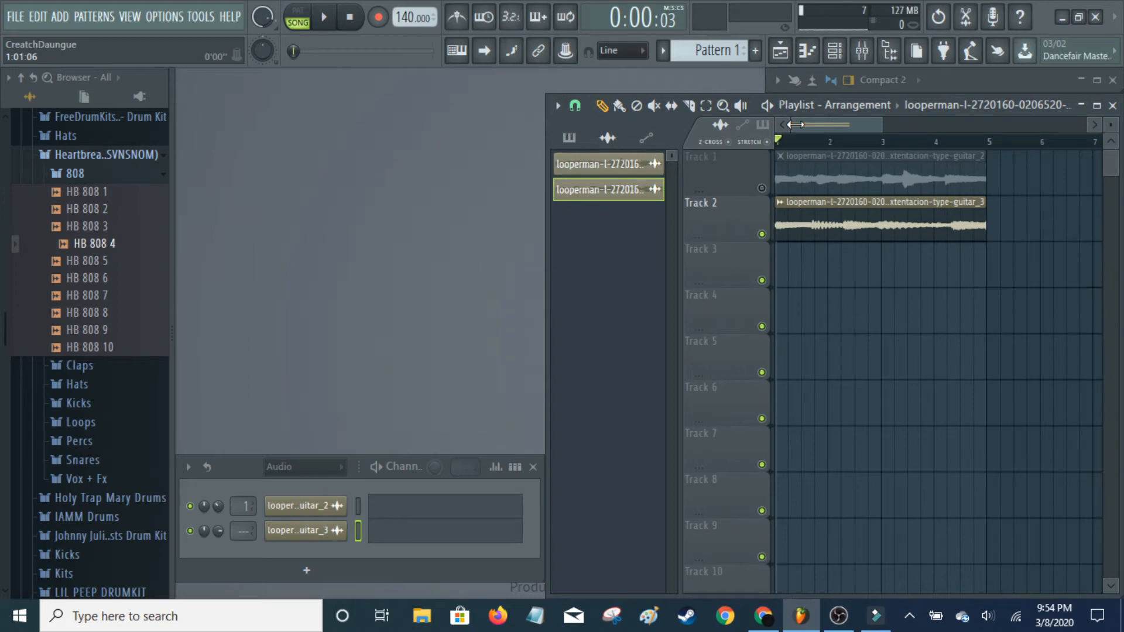
Set the playlist snap to Bar and play back the stretched guitar clip.
left_click(581, 111)
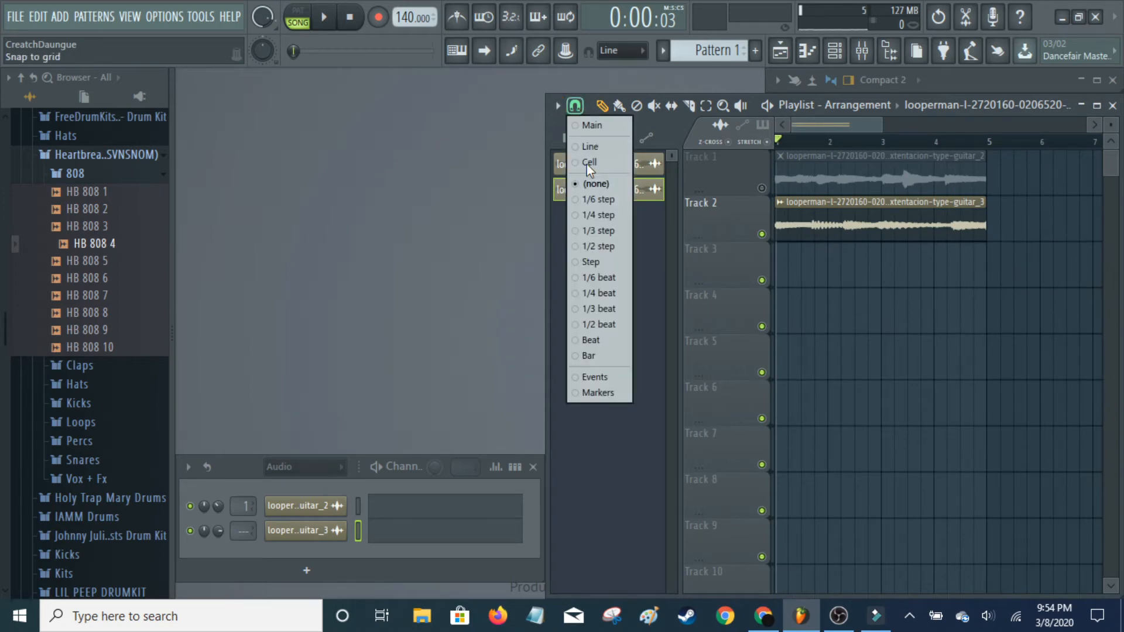
left_click(607, 354)
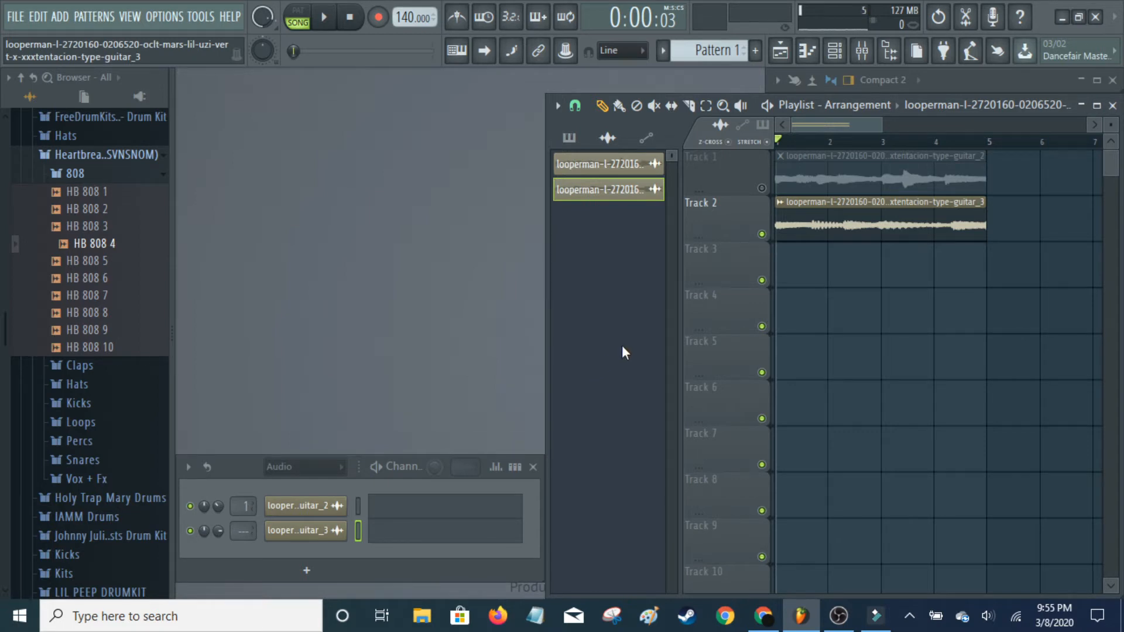
key("space")
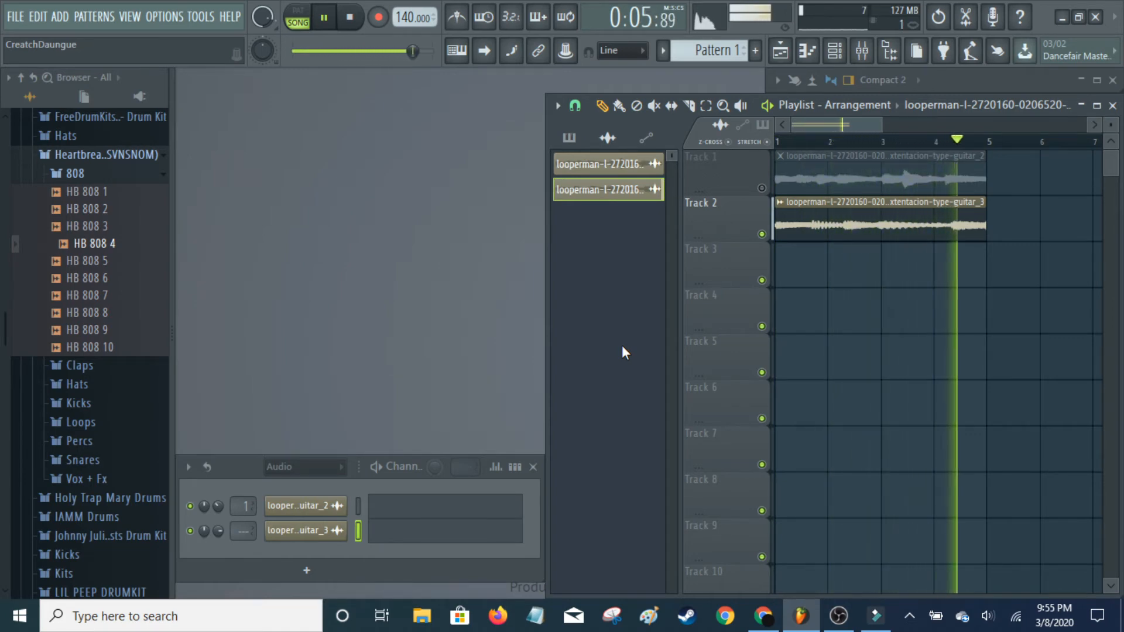
key("space")
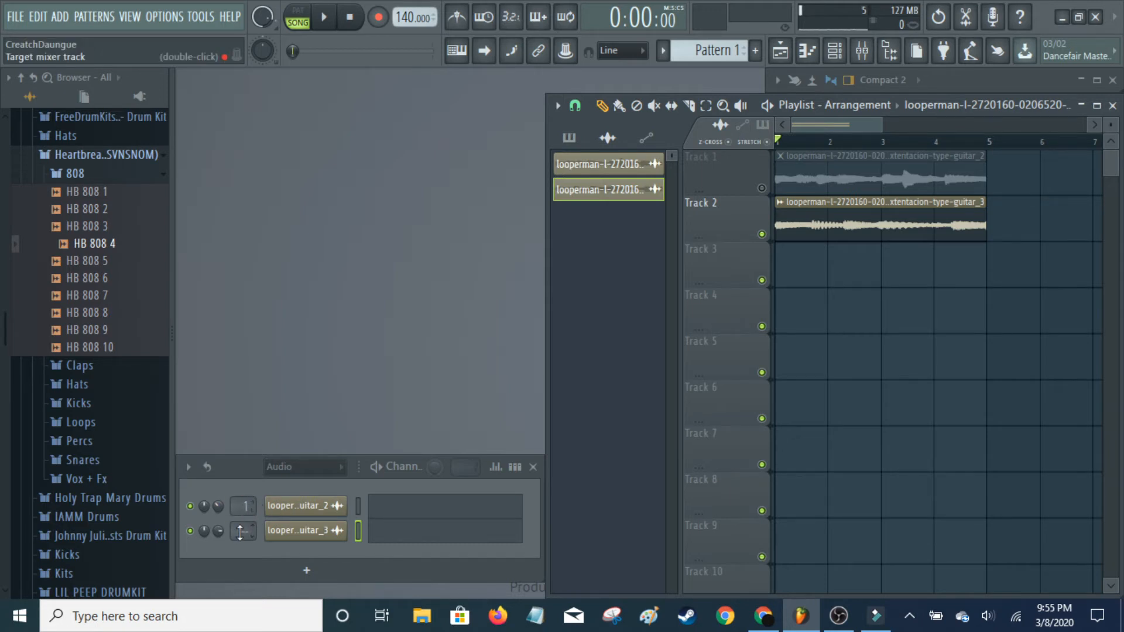
Route the second guitar channel to mixer track 1 and open Fruity parametric EQ 2 on Insert 1.
scroll(240, 531, "up", 1)
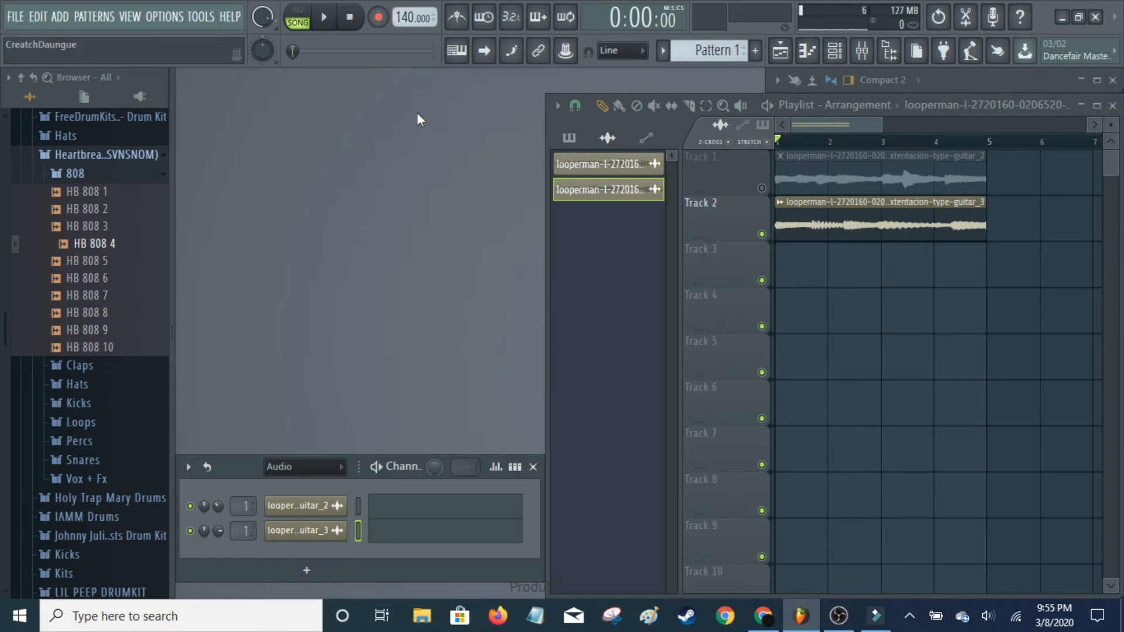
left_click(1083, 85)
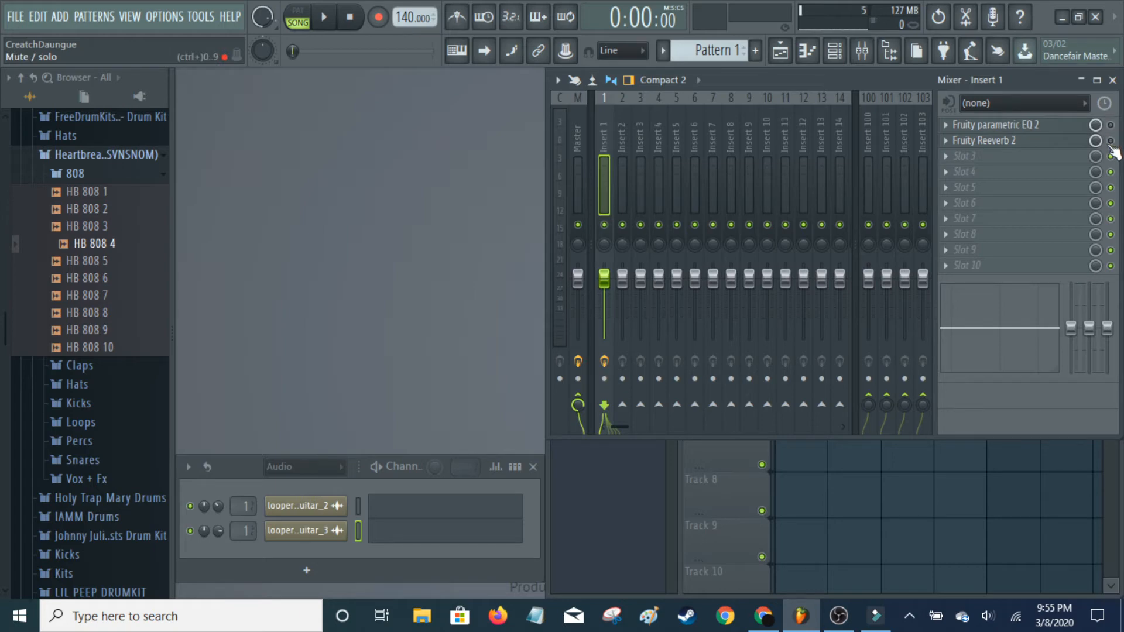
left_click(1016, 130)
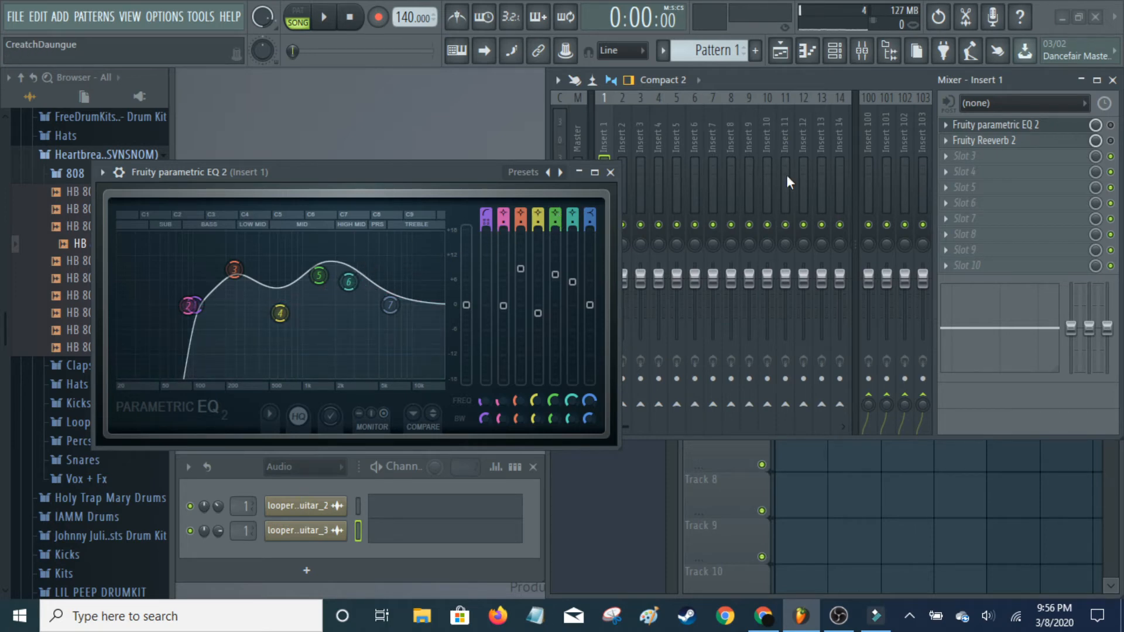
Play back the guitar clip with Fruity parametric EQ 2 enabled and with it bypassed to compare the sound.
key("space")
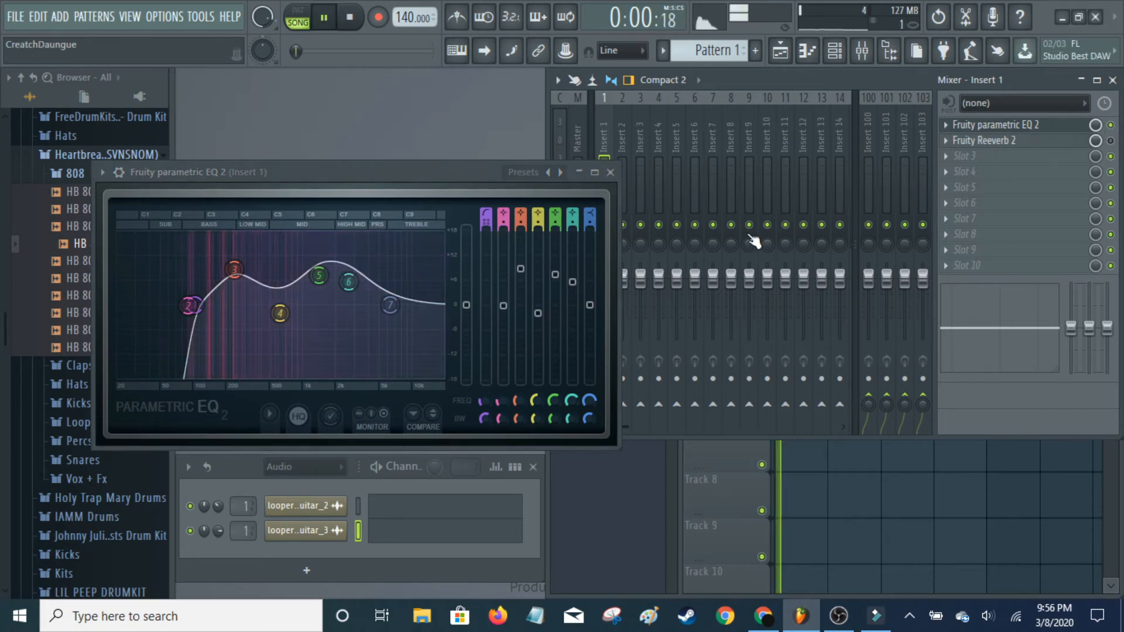
key("space")
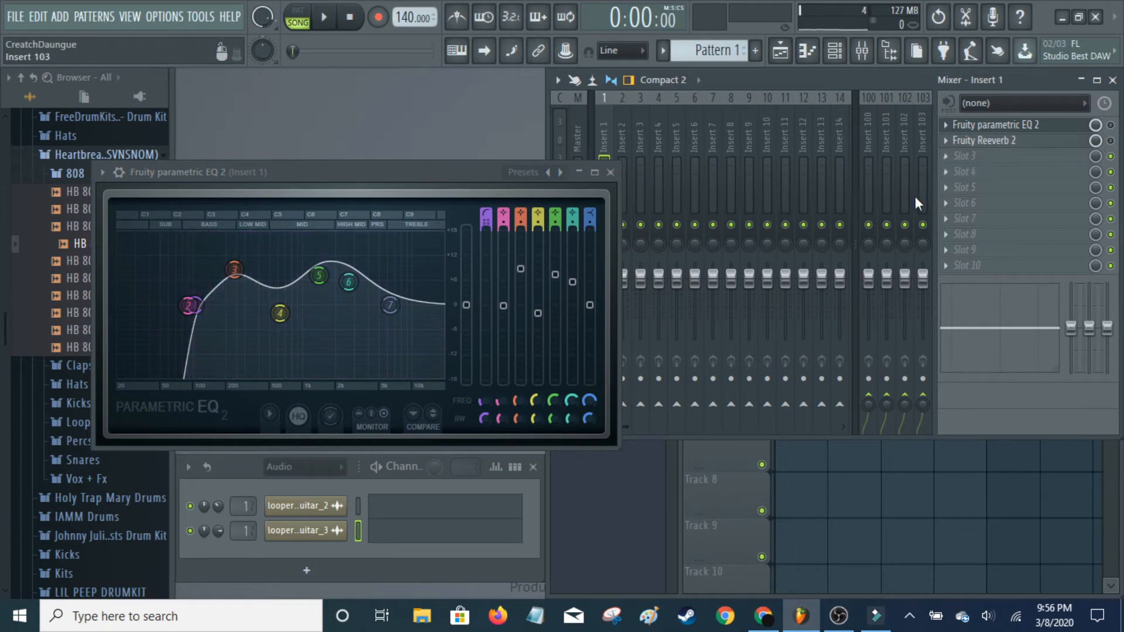
key("space")
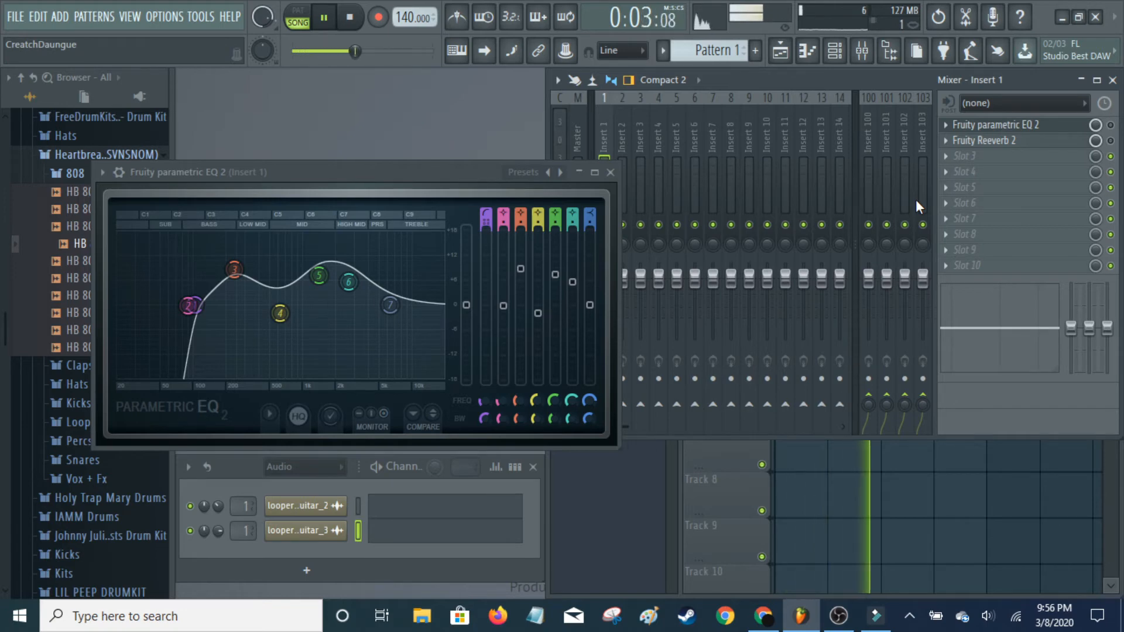
right_click(915, 199)
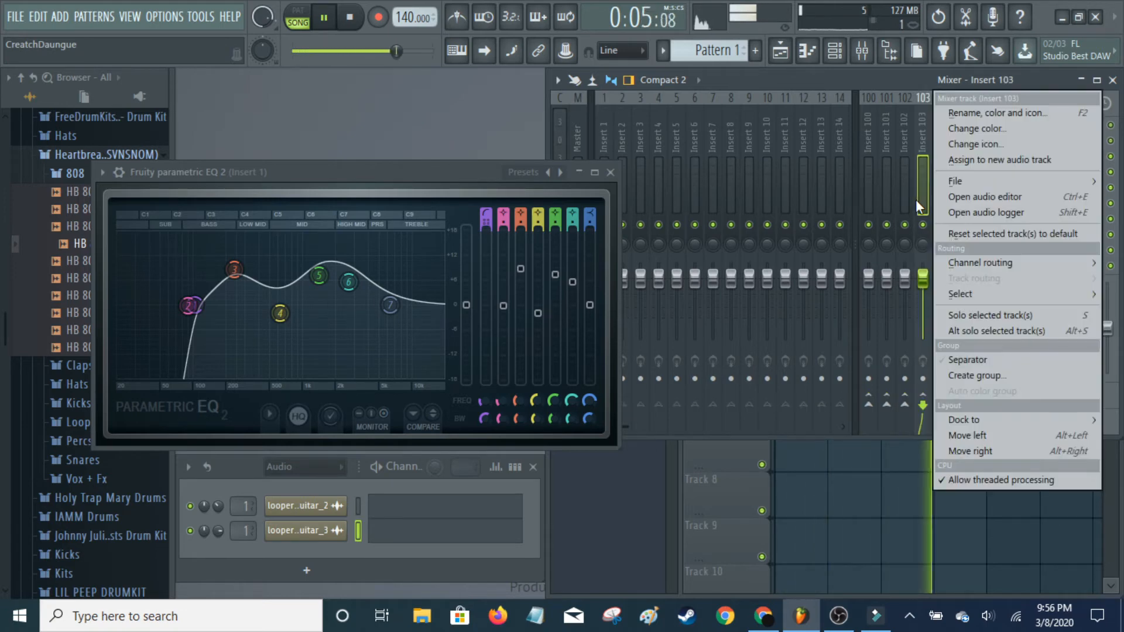
key("Escape")
key("space")
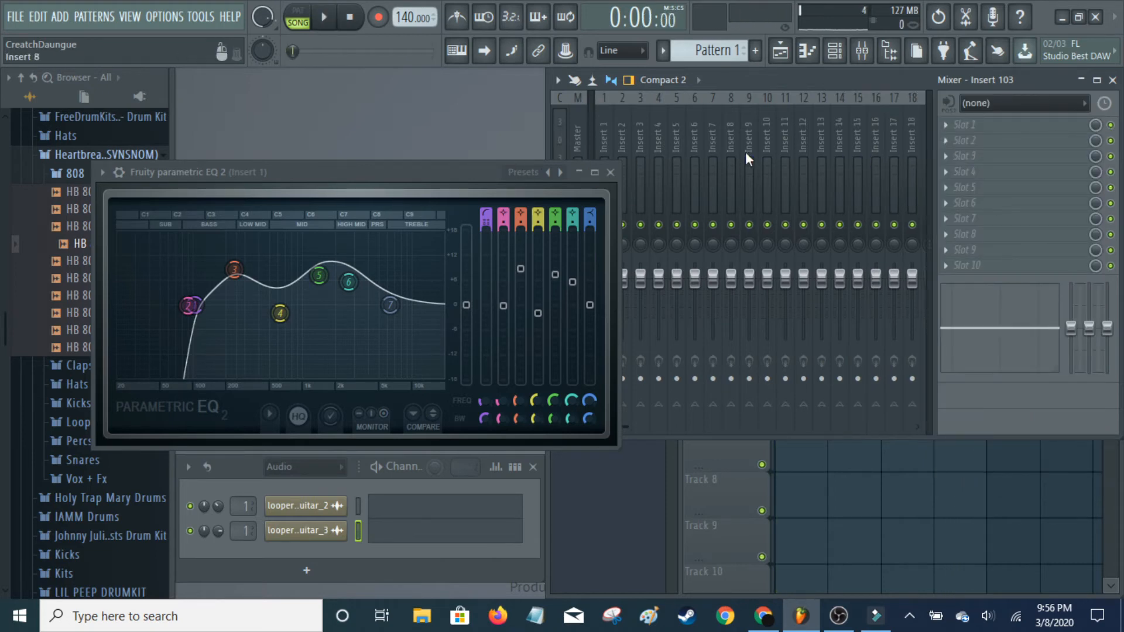
Enable Fruity parametric EQ 2 on Insert 1, audition the guitar clip through it, and close the EQ window.
left_click_drag(482, 167, 430, 168)
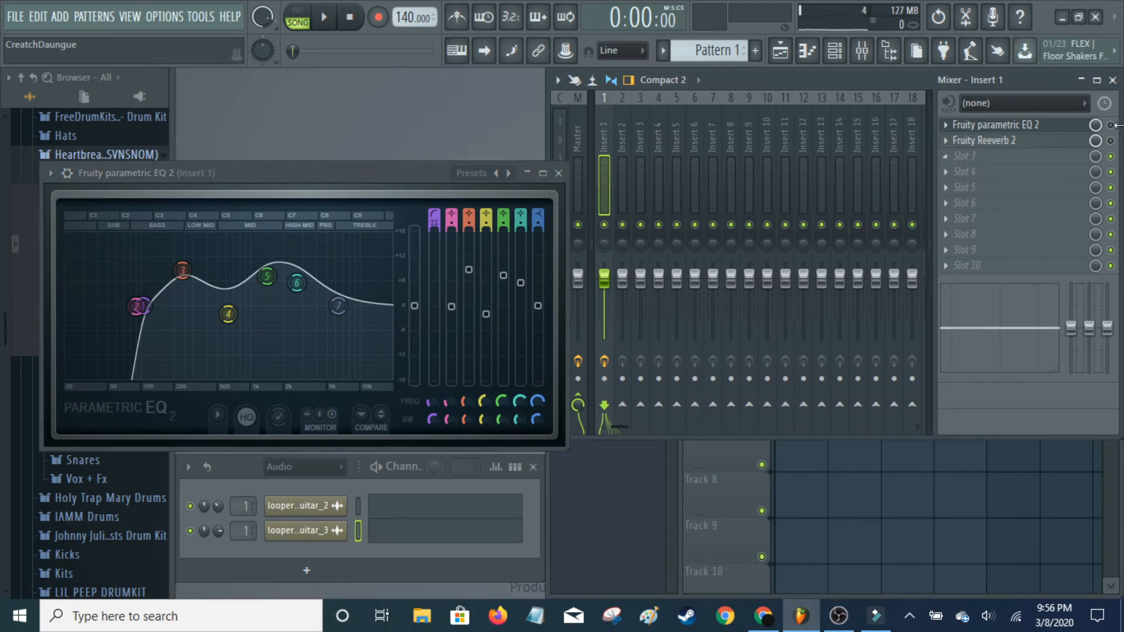
key("space")
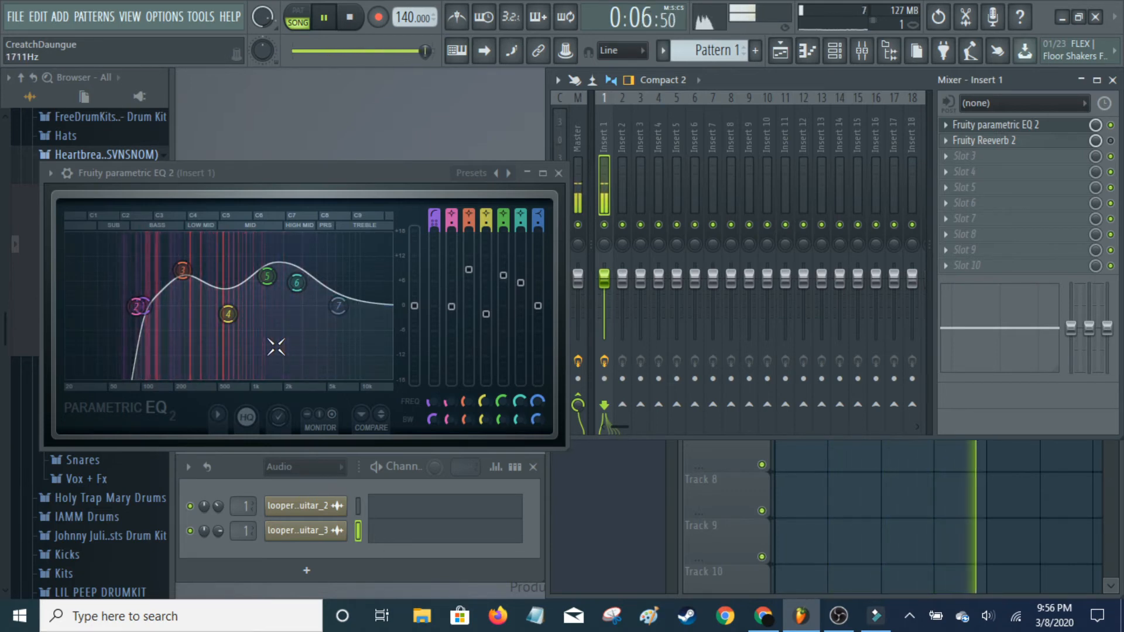
key("space")
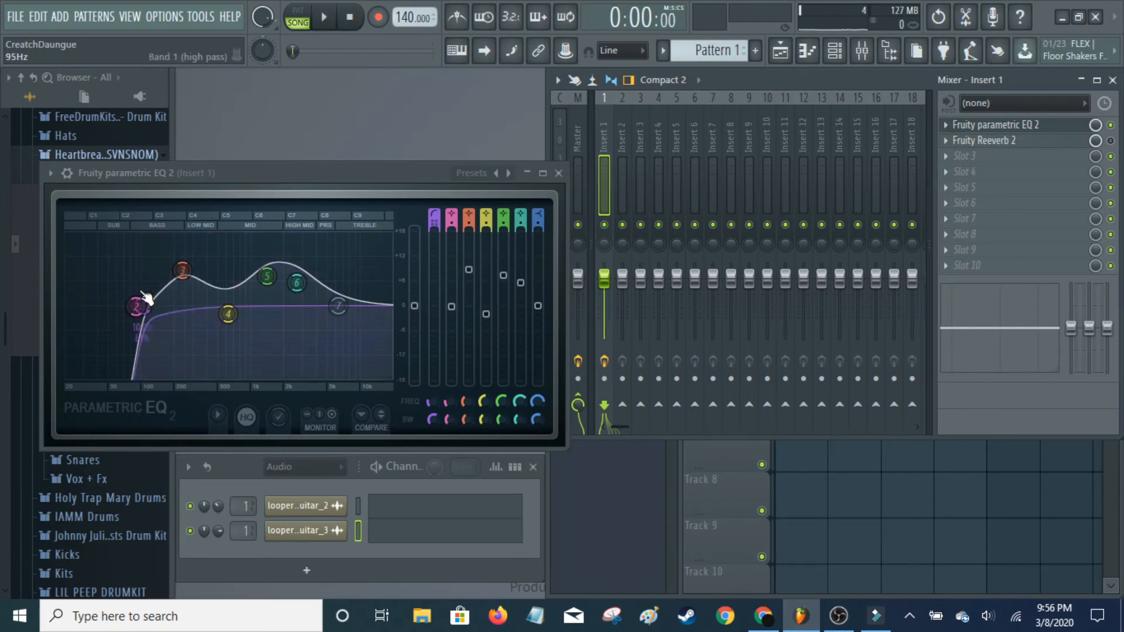
left_click(560, 174)
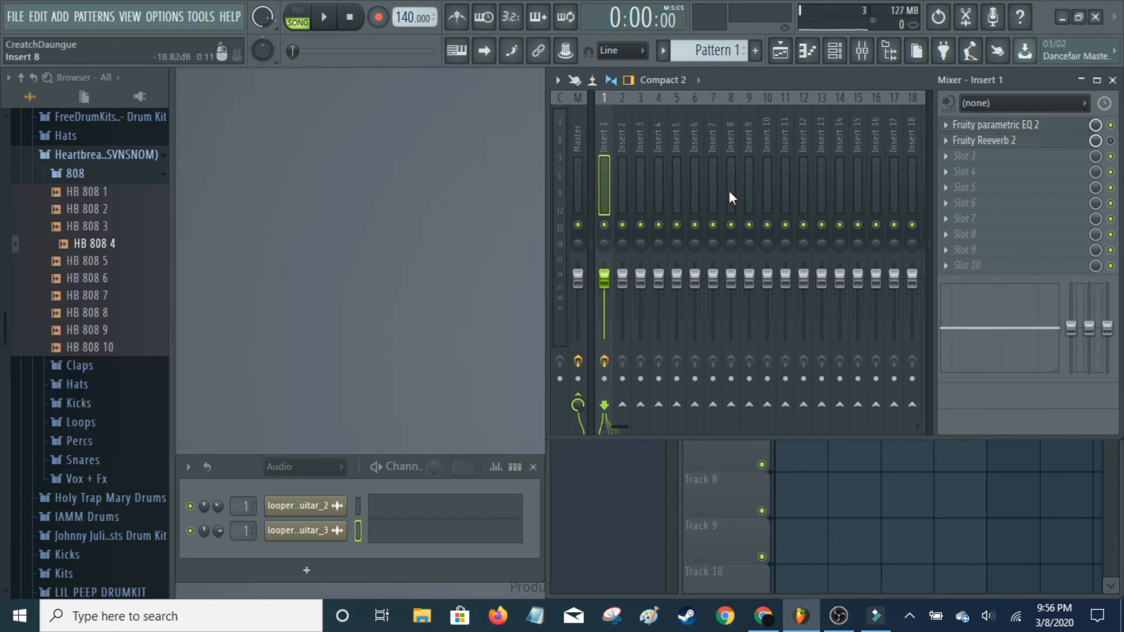
Open the second guitar channel's sample settings and set its declicking mode to Transient (bleeding).
left_click(1084, 80)
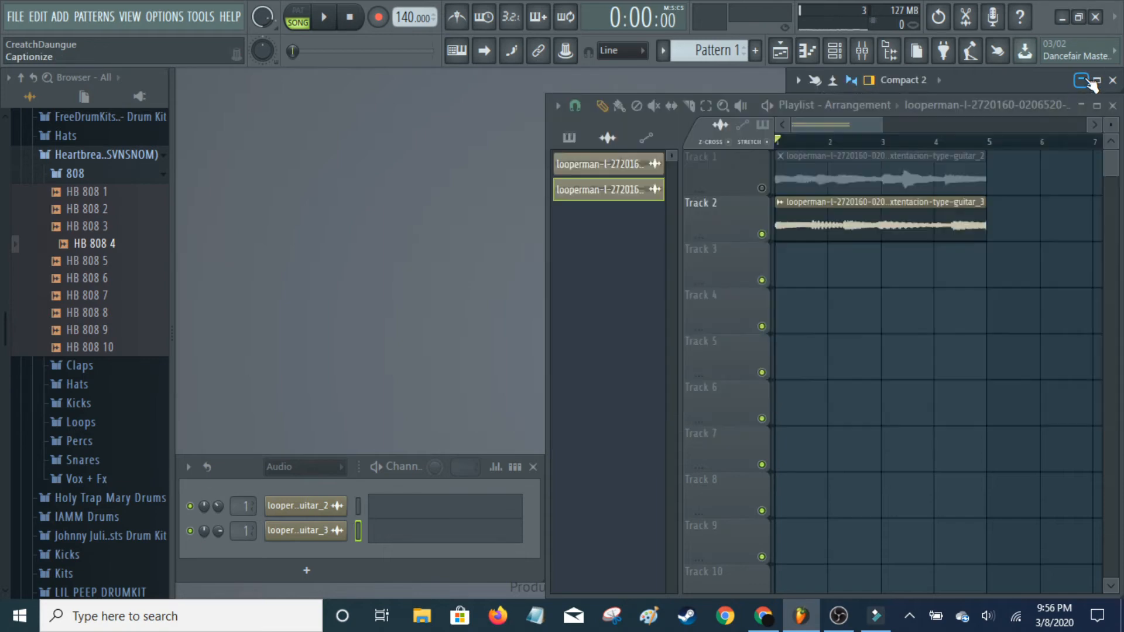
left_click(317, 534)
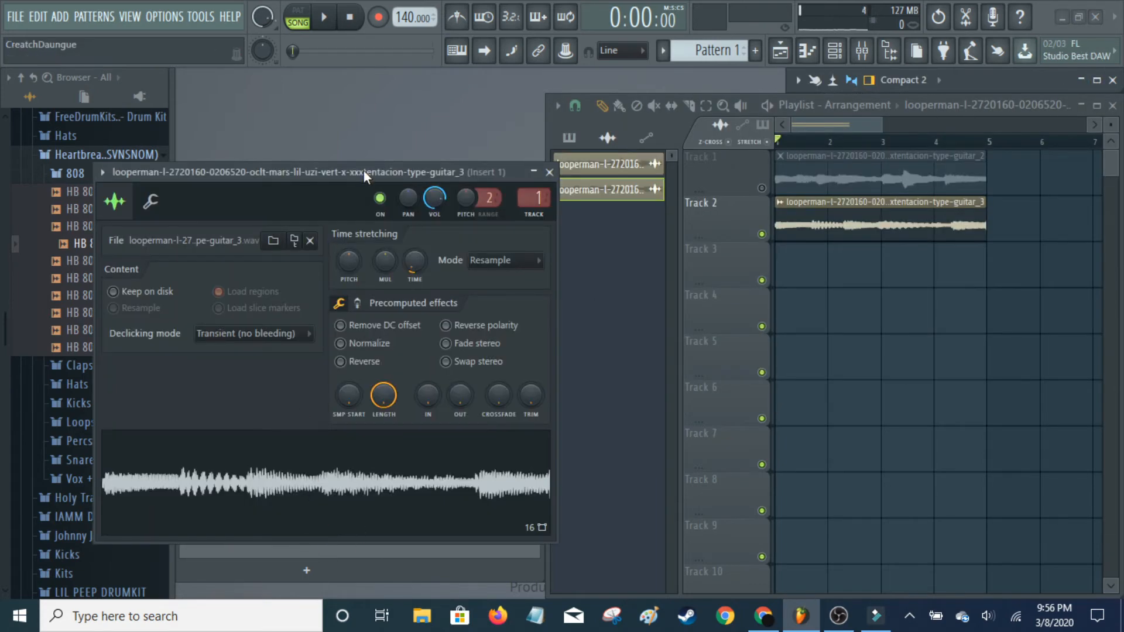
left_click_drag(362, 186, 362, 130)
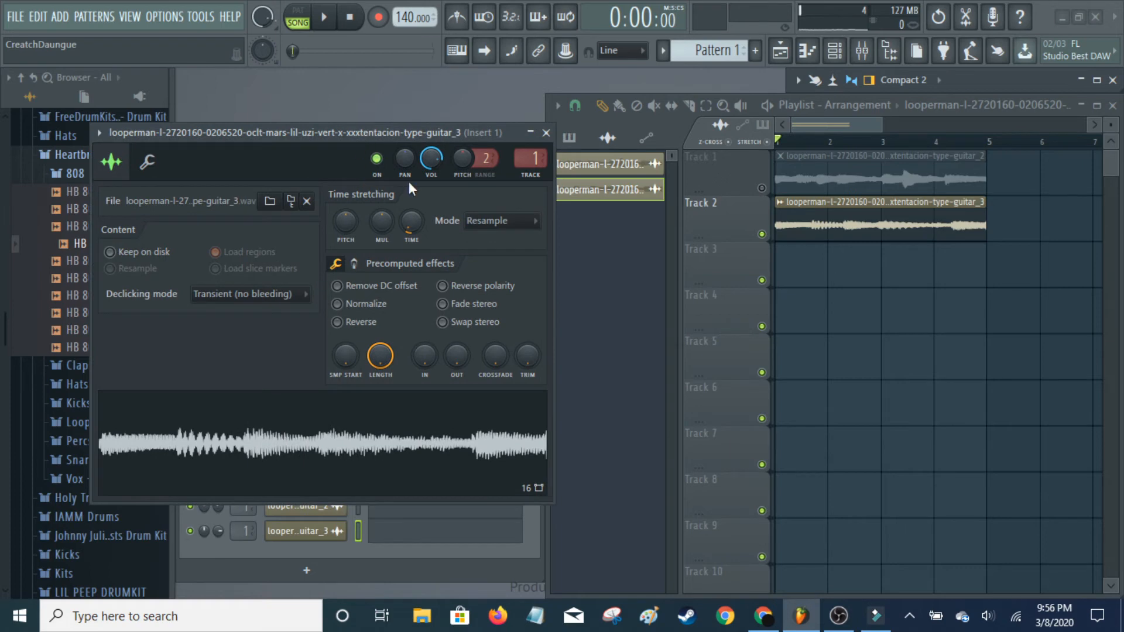
left_click(275, 296)
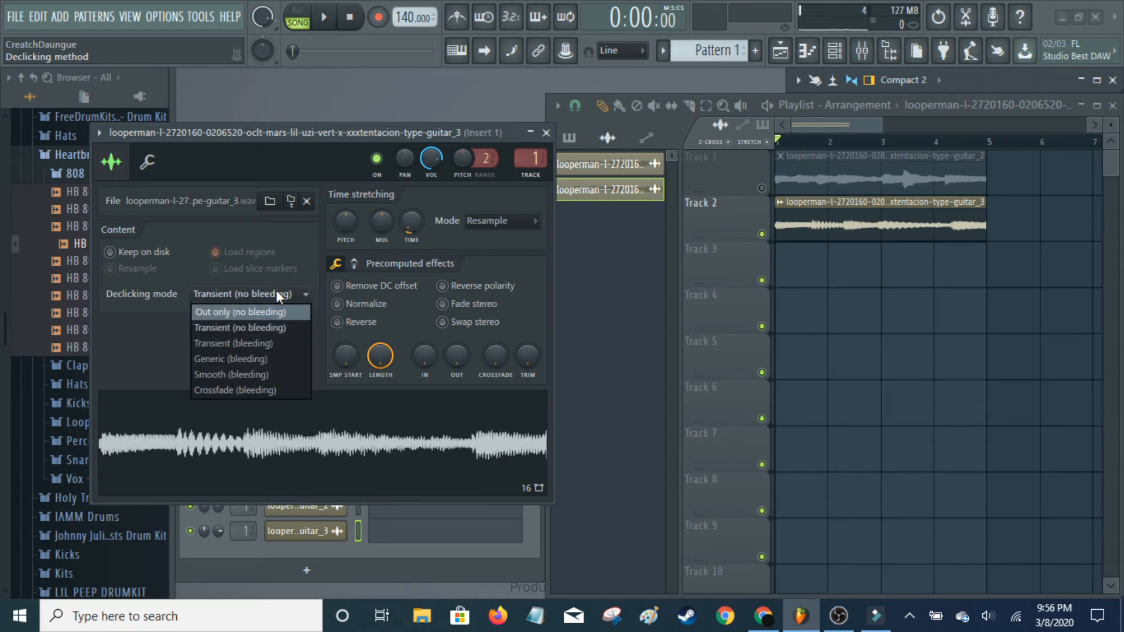
left_click(263, 337)
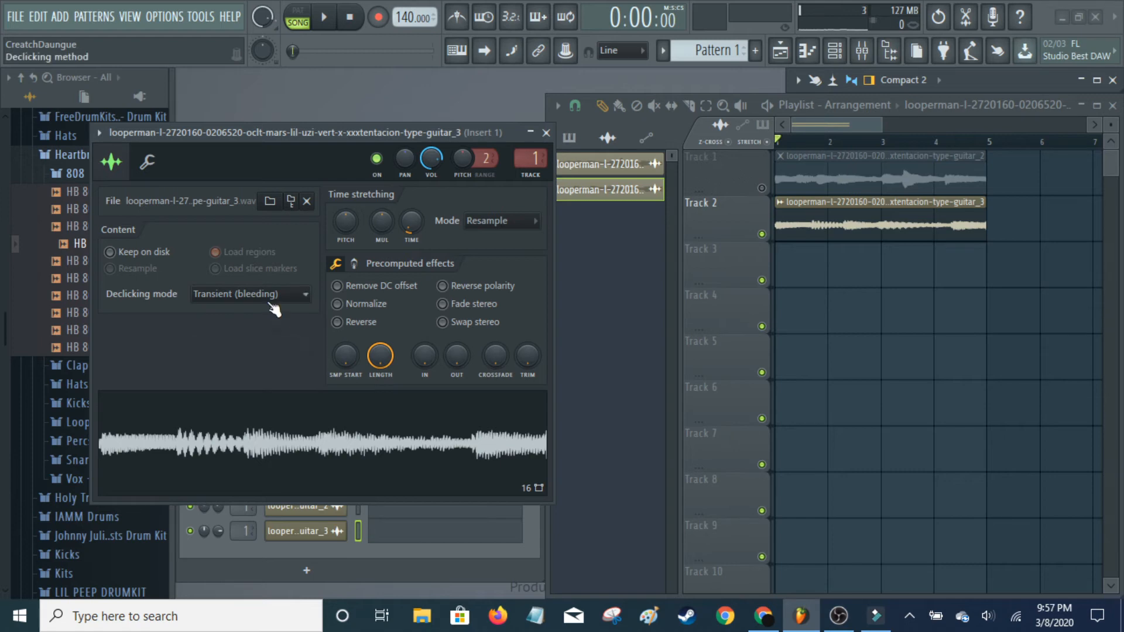
left_click(275, 296)
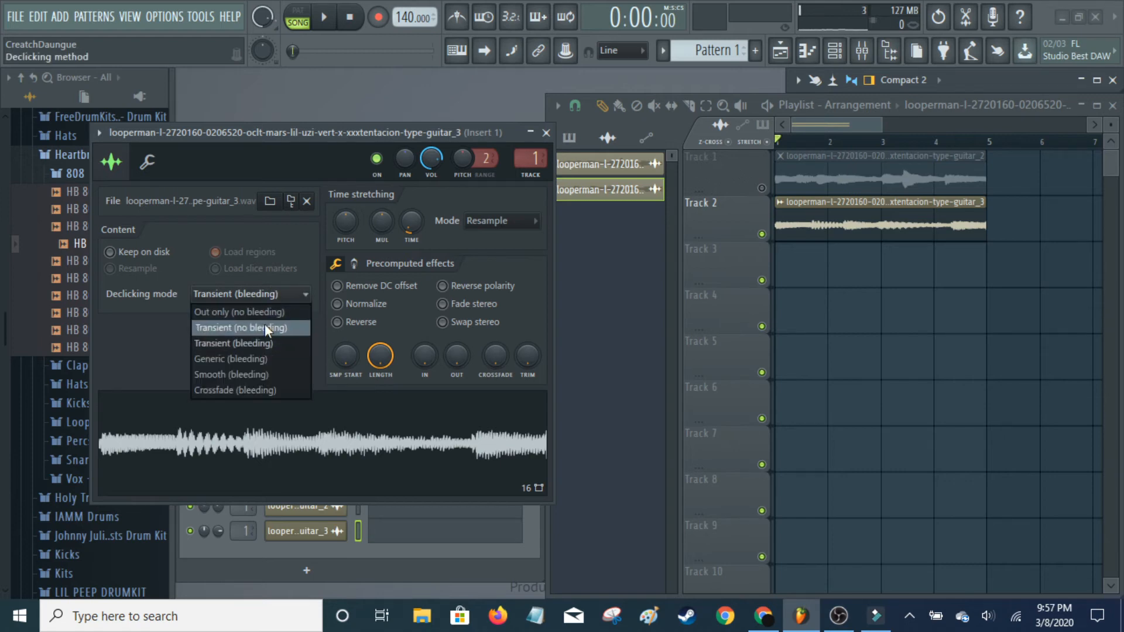
left_click(265, 324)
left_click(266, 296)
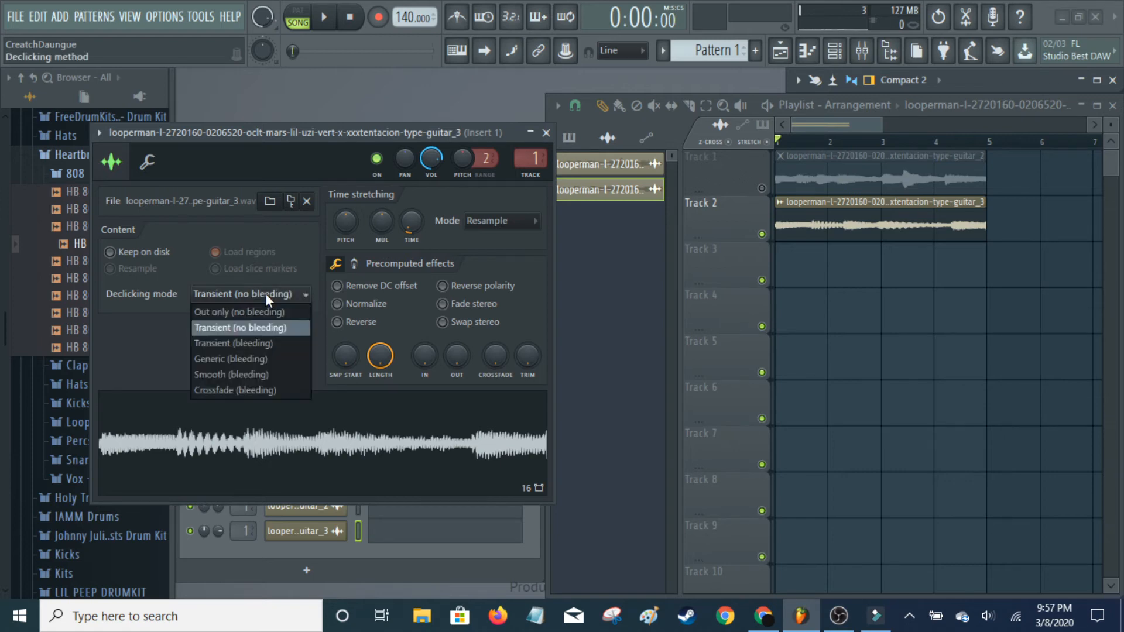
left_click(267, 337)
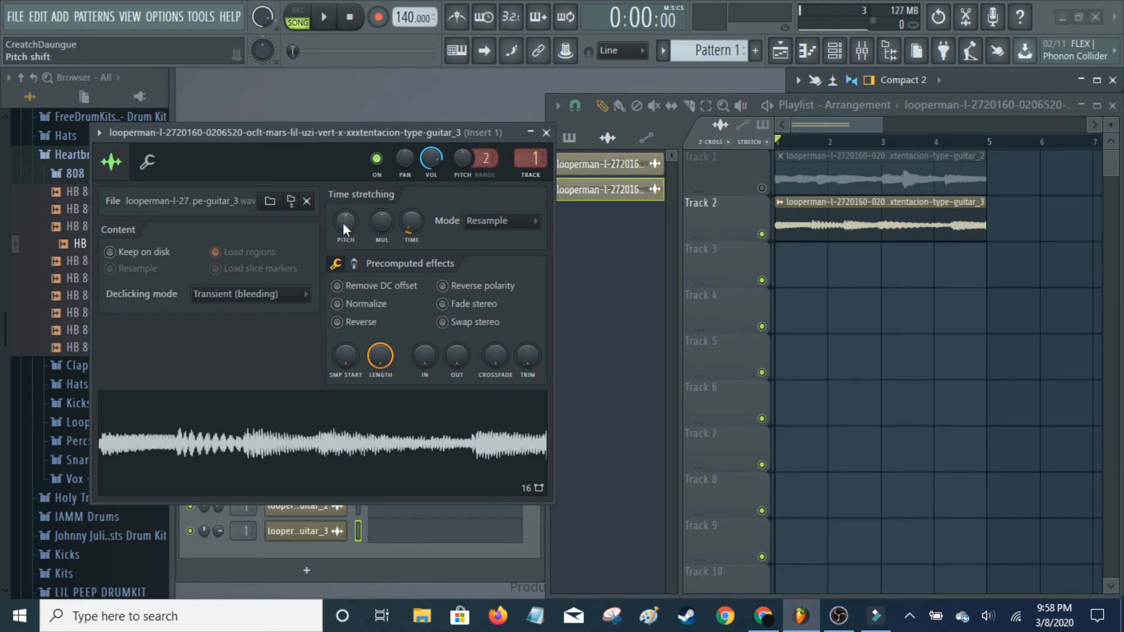
Raise the second guitar channel's time-stretching pitch with the stretch mode on Auto, and play back the result.
left_click_drag(345, 221, 346, 224)
left_click_drag(348, 222, 348, 219)
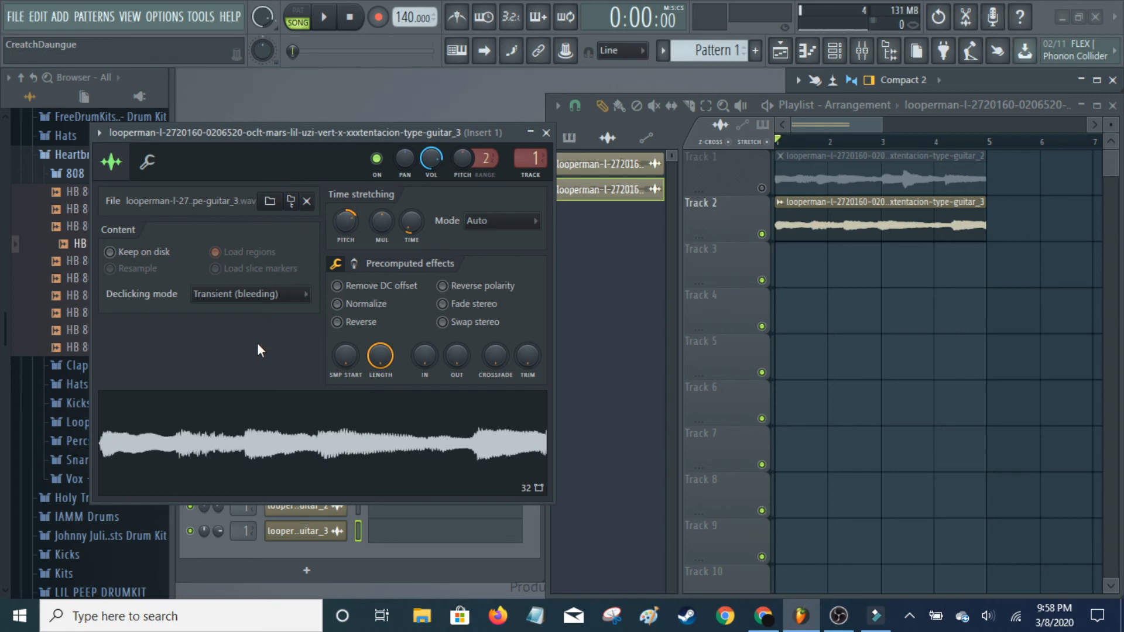
left_click(546, 133)
key("space")
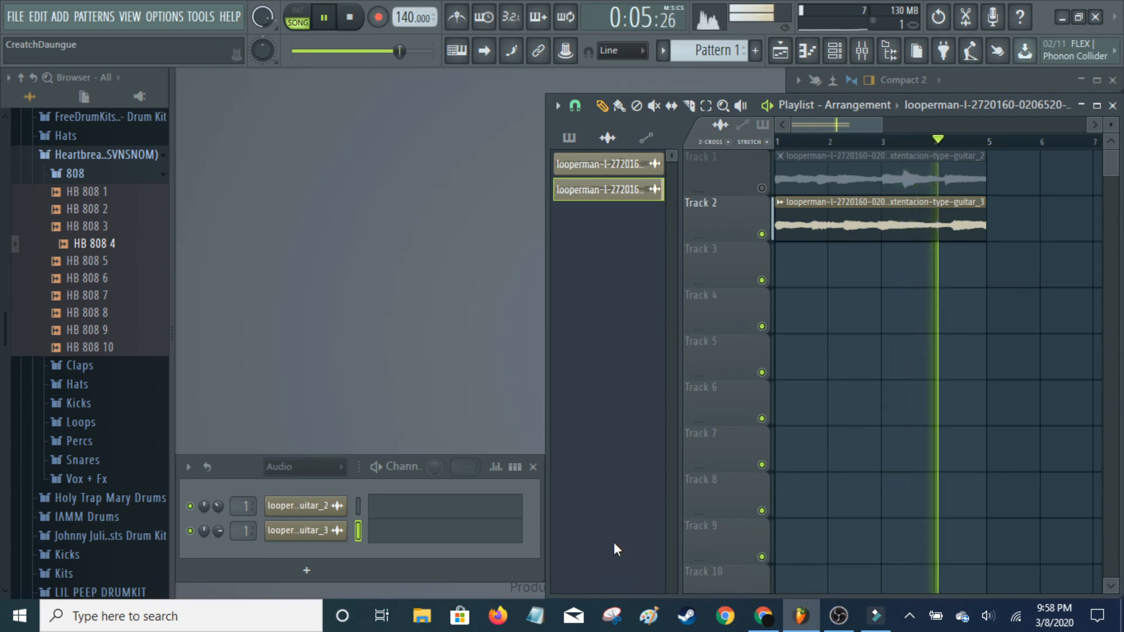
key("space")
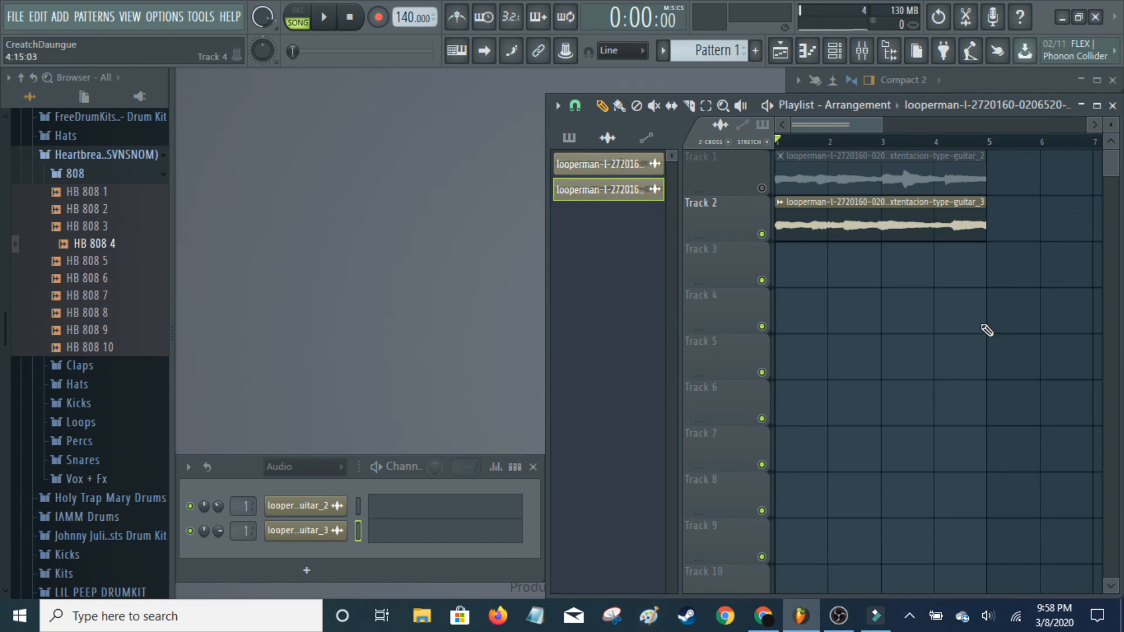
Enable Fruity Reeverb 2 on Insert 1, review its presets and levels, and play back the guitar clip with reverb.
mouse_move(1055, 84)
left_mouse_down()
mouse_move(1081, 83)
mouse_move(1024, 88)
mouse_move(1059, 84)
left_mouse_up()
left_click(1083, 83)
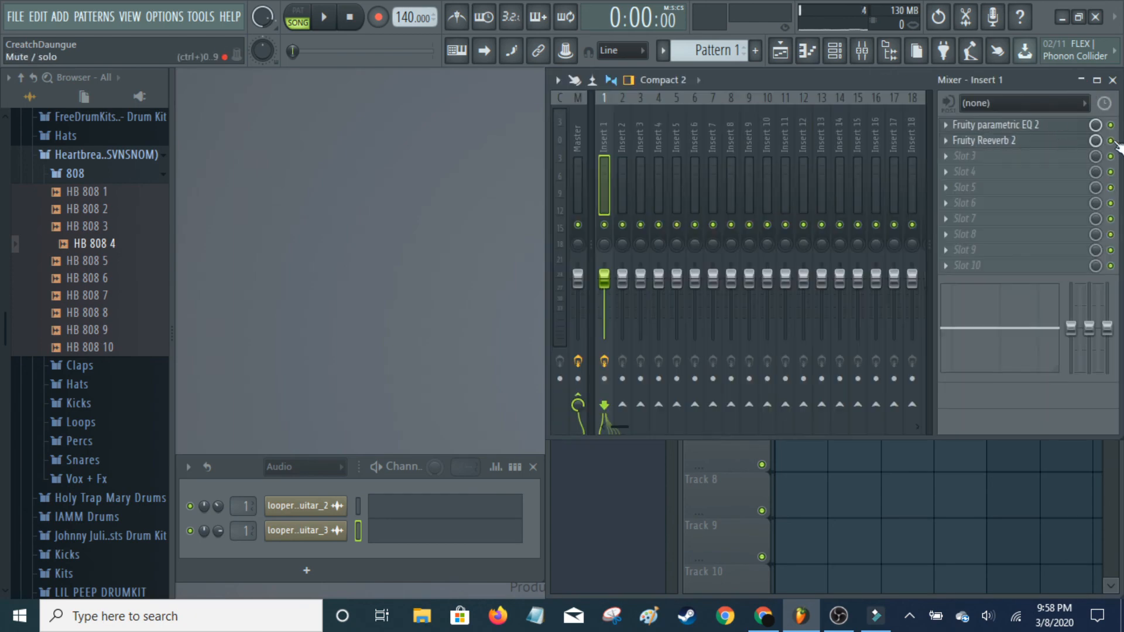
left_click(1048, 140)
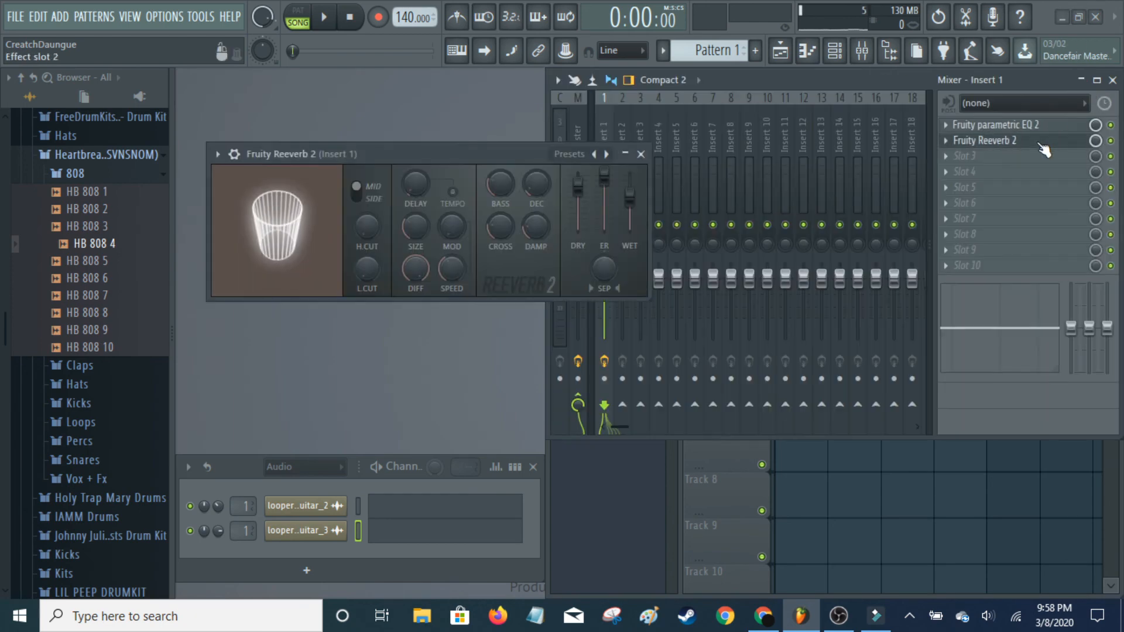
right_click(607, 154)
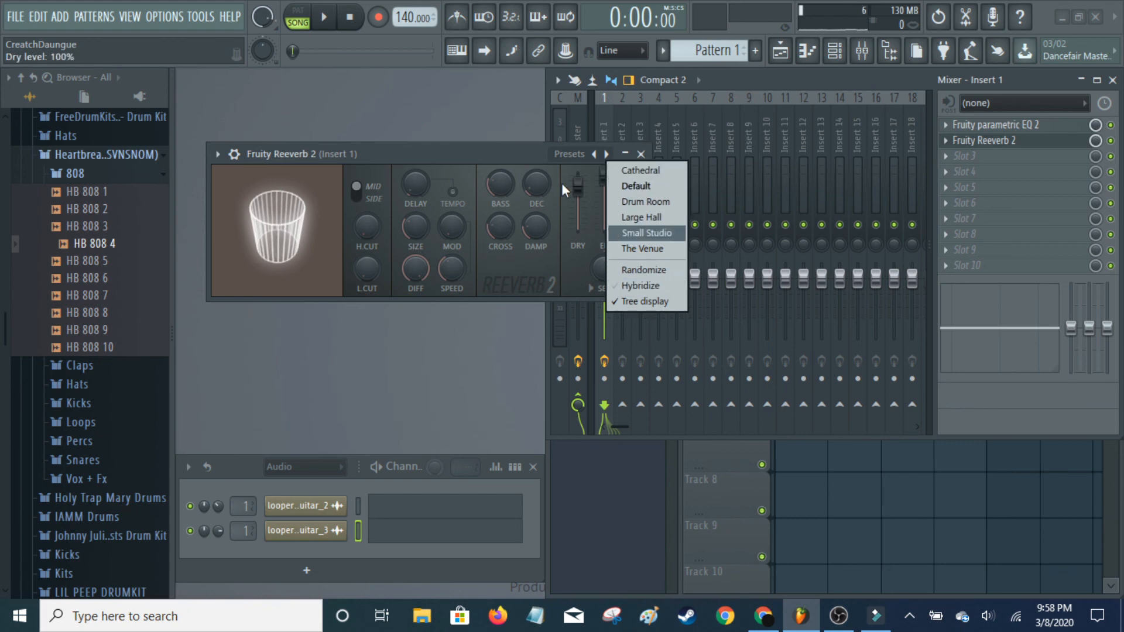
left_click(502, 150)
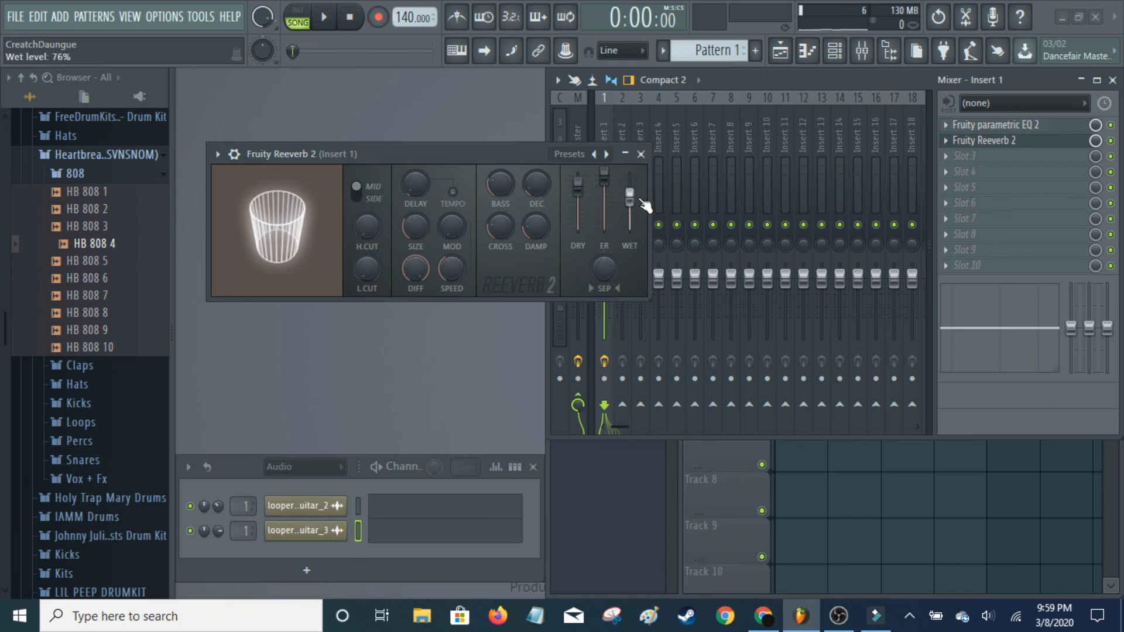
left_click(642, 154)
left_click(1082, 82)
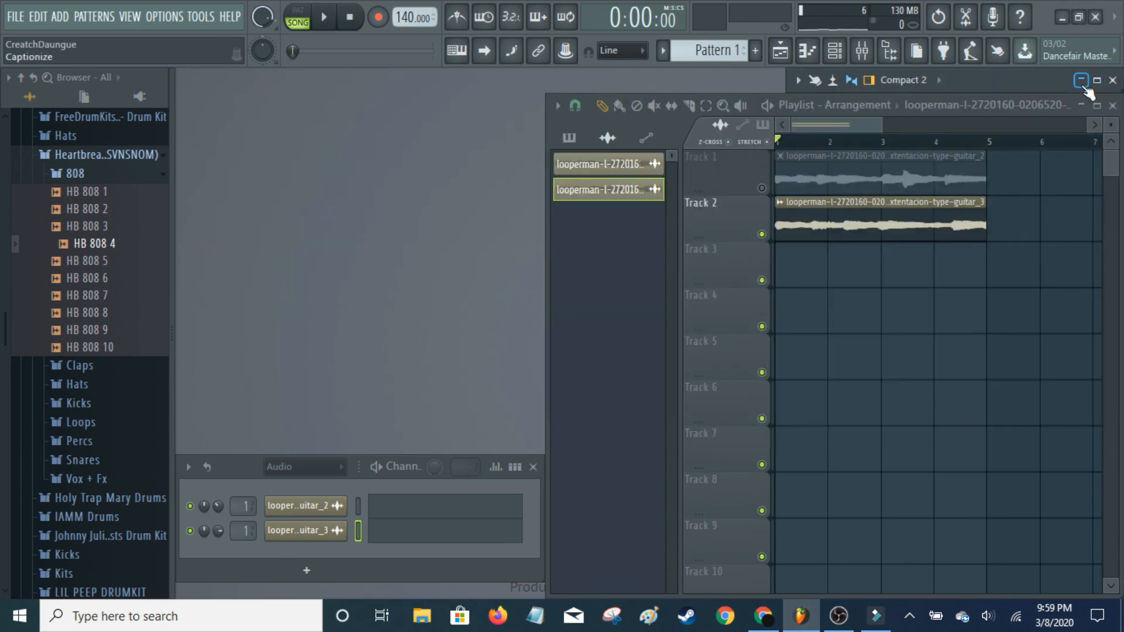
key("space")
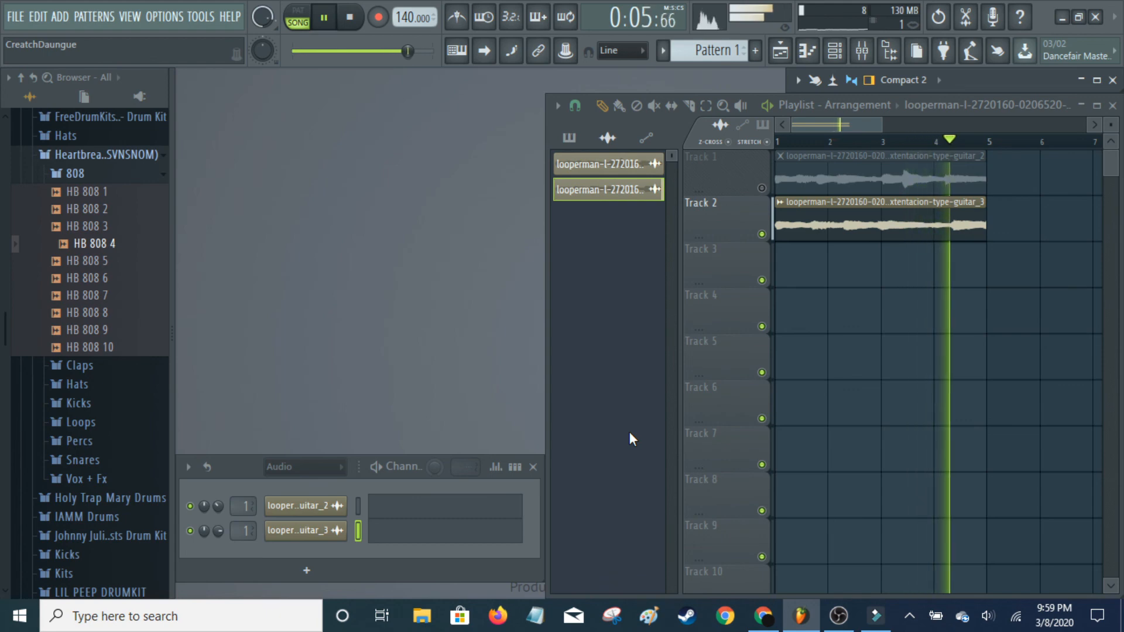
key("space")
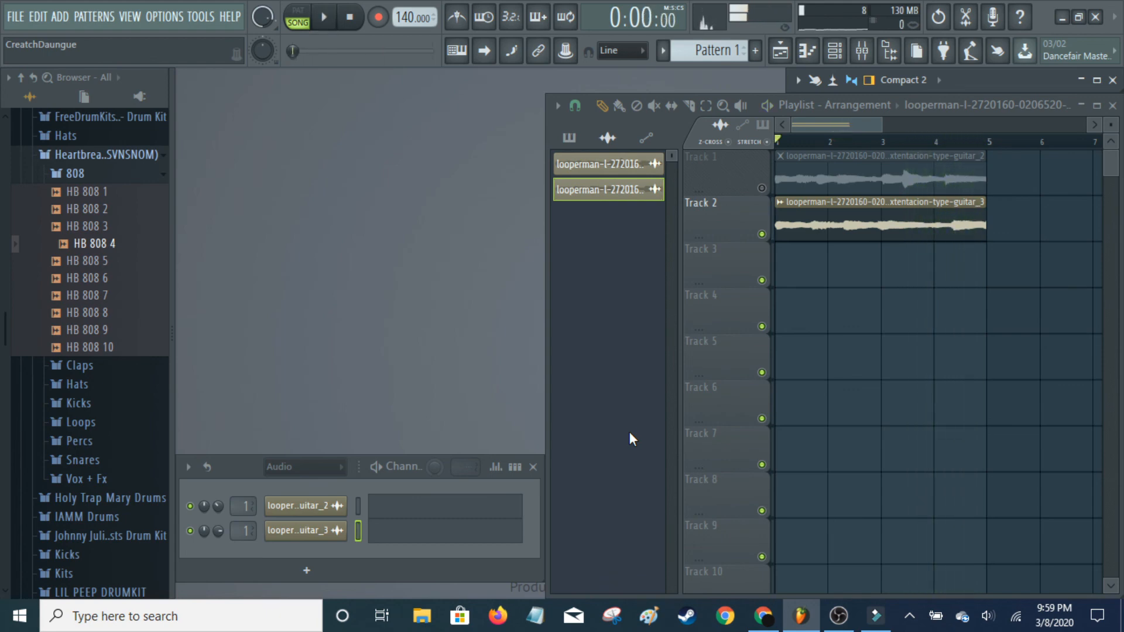